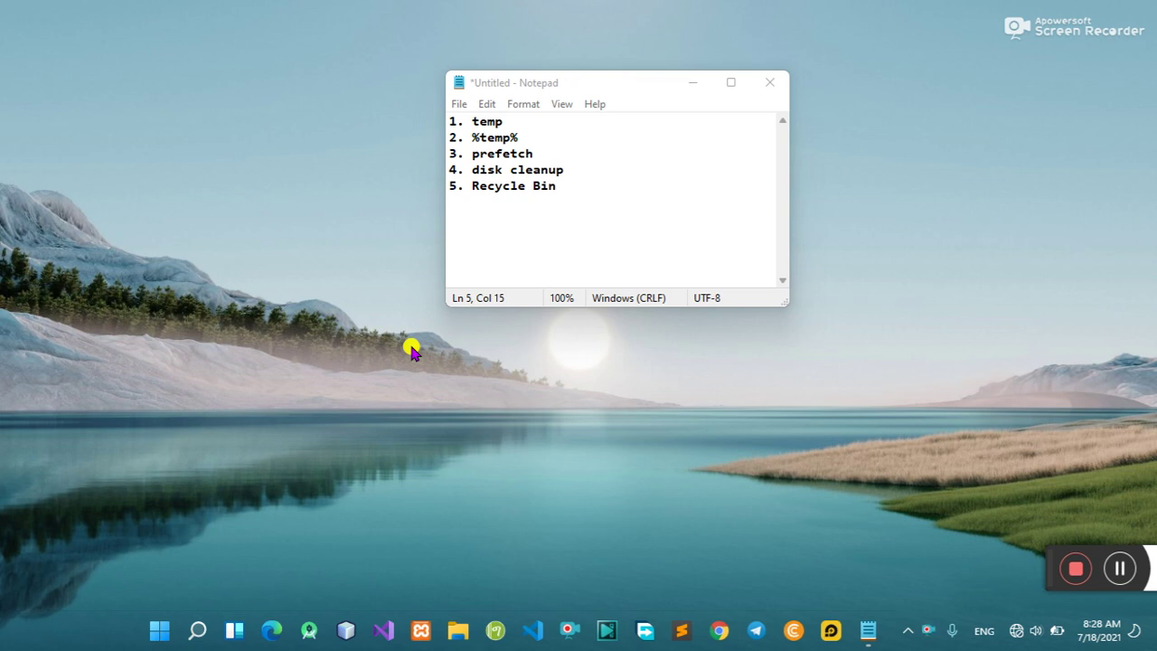
pyautogui.press('super+r')
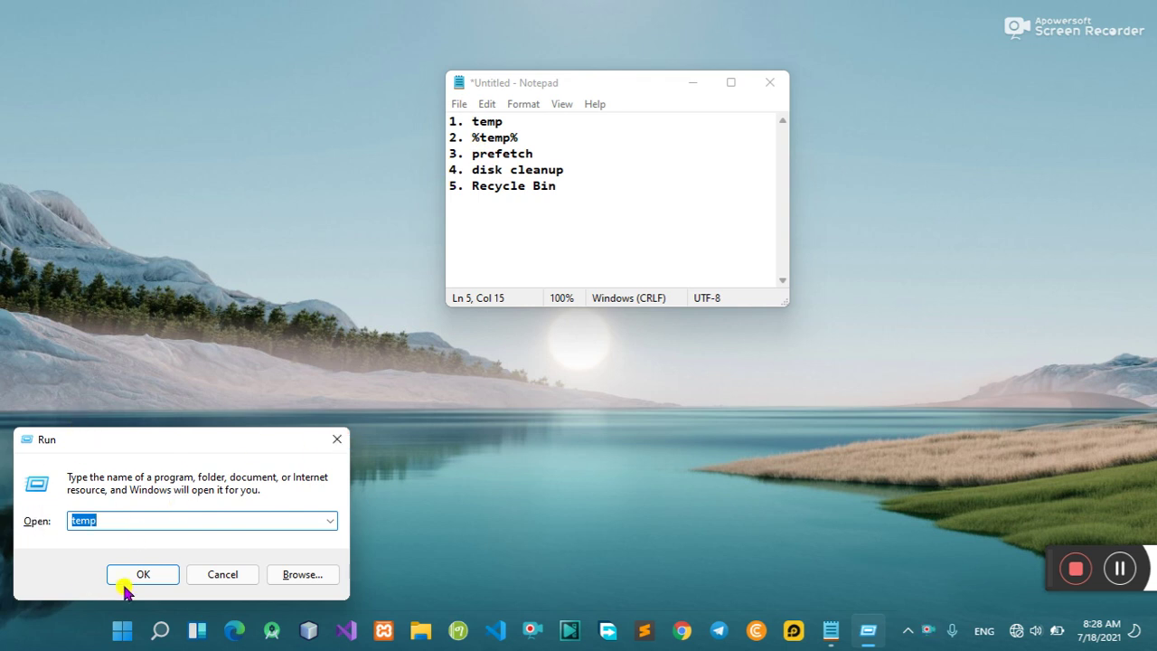
pyautogui.click(339, 441)
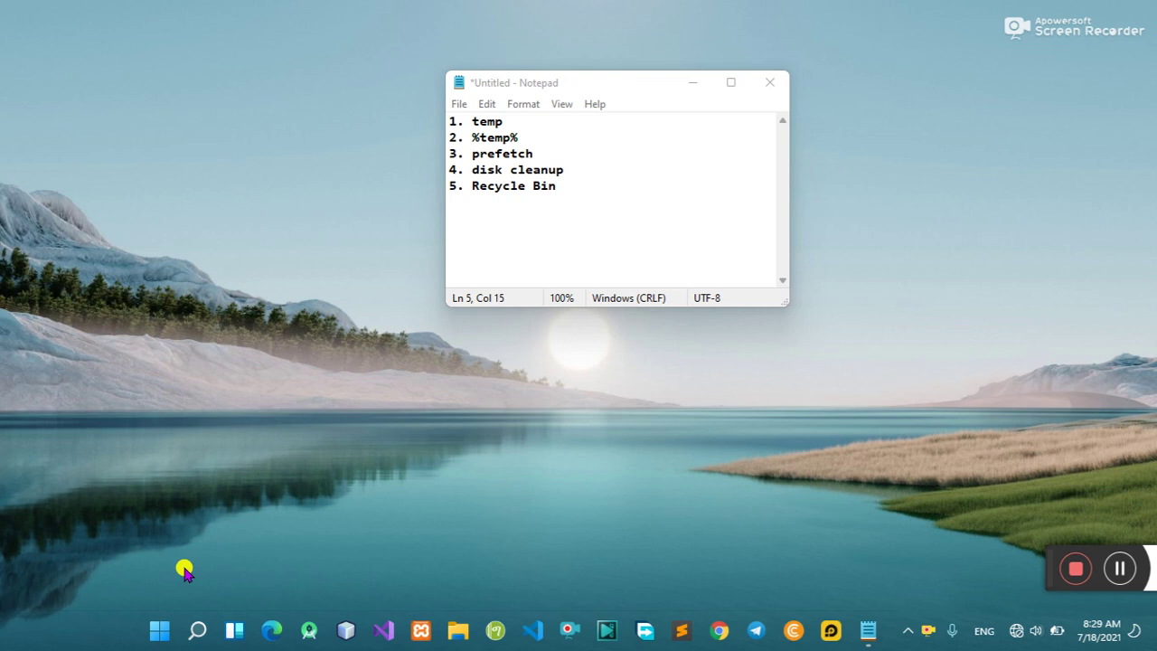
pyautogui.click(159, 633)
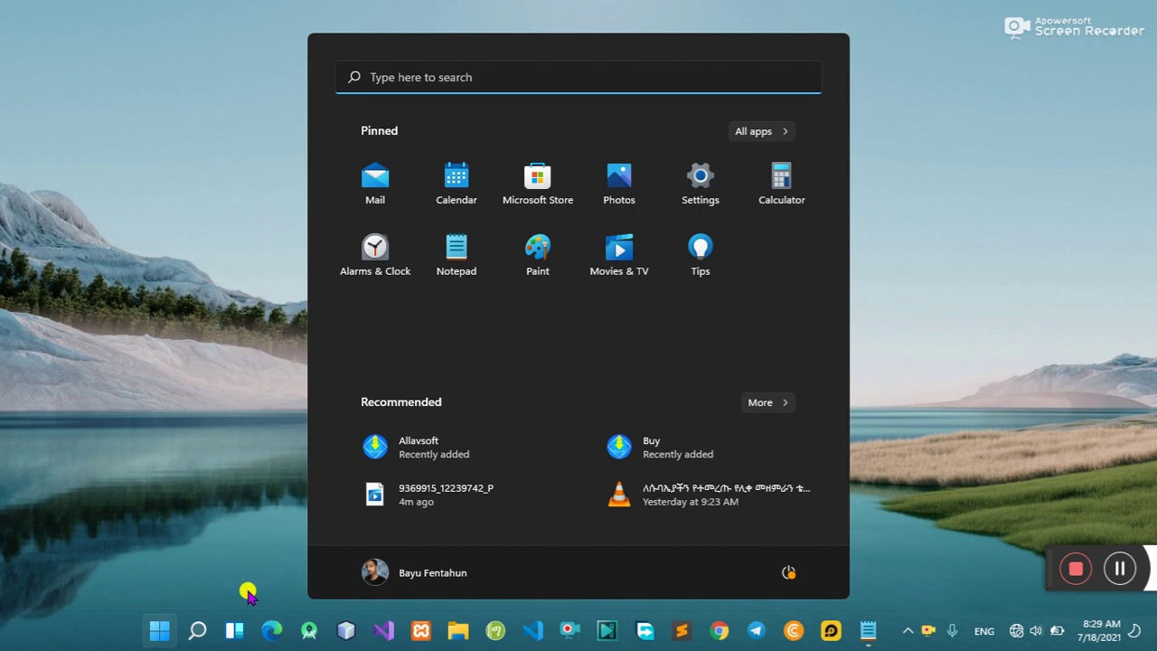
pyautogui.click(198, 631)
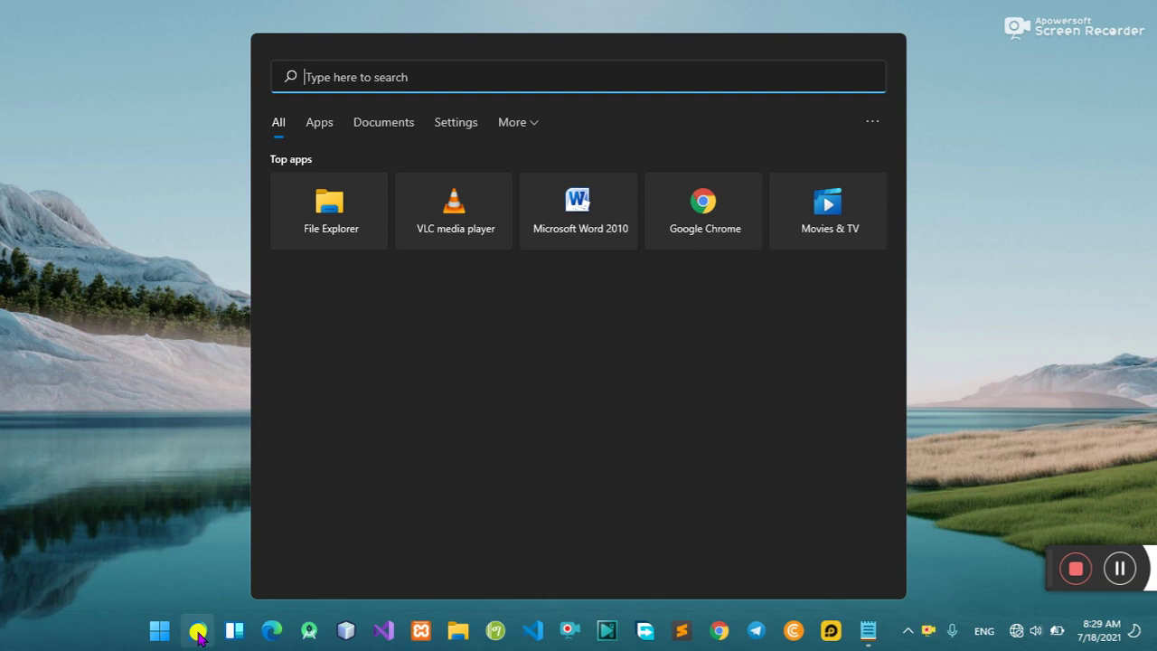
pyautogui.write('run')
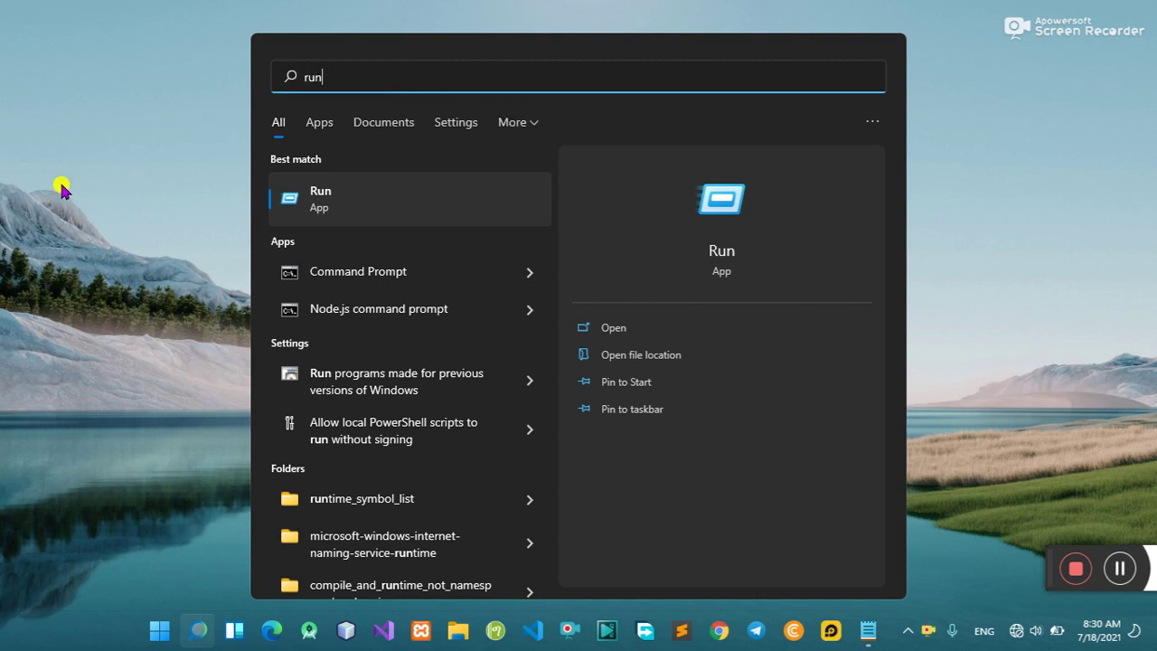
pyautogui.click(123, 230)
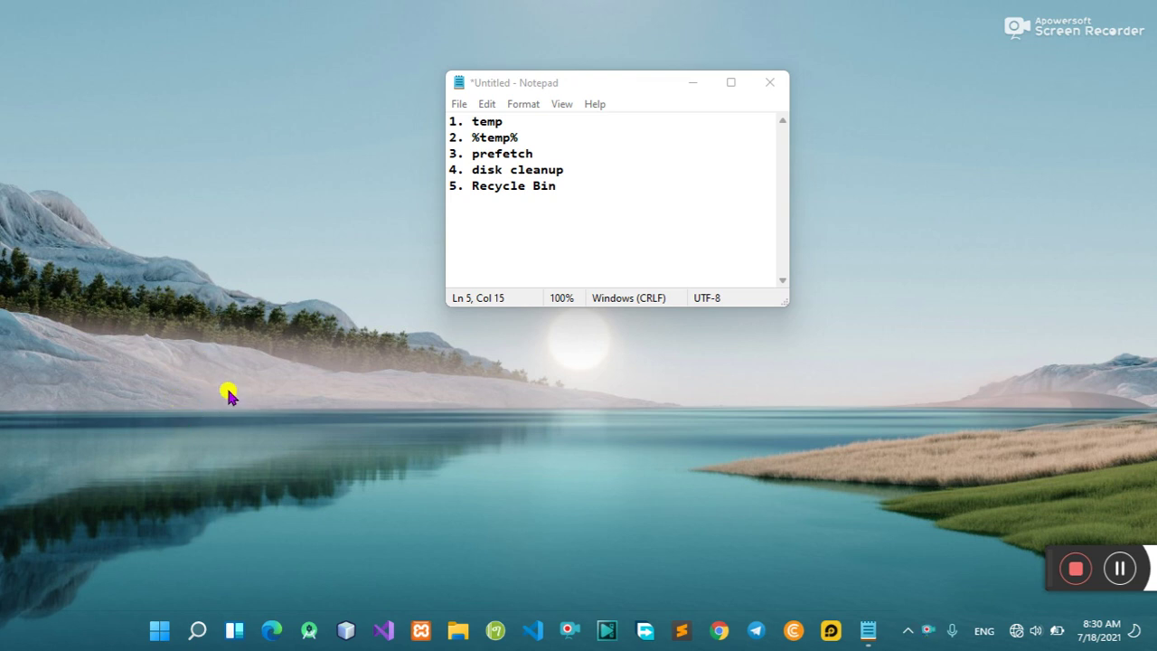
# Open the Windows Temp folder with the Run command "temp" and maximize its window
pyautogui.press('super+r')
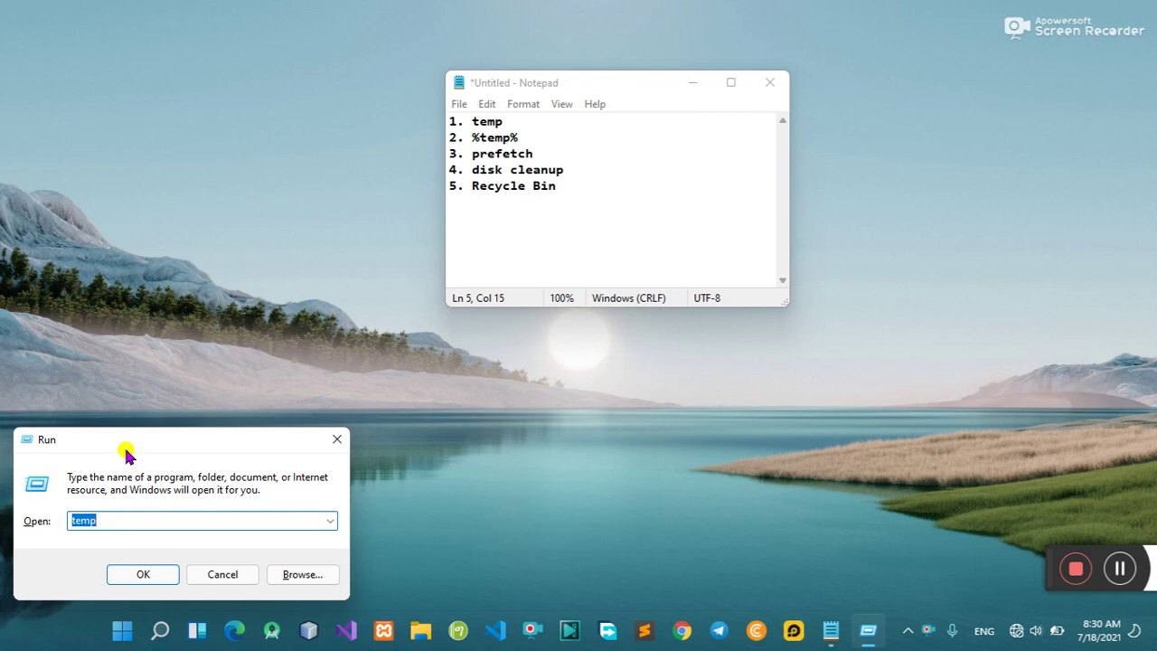
pyautogui.moveTo(127, 449); pyautogui.dragTo(195, 117)
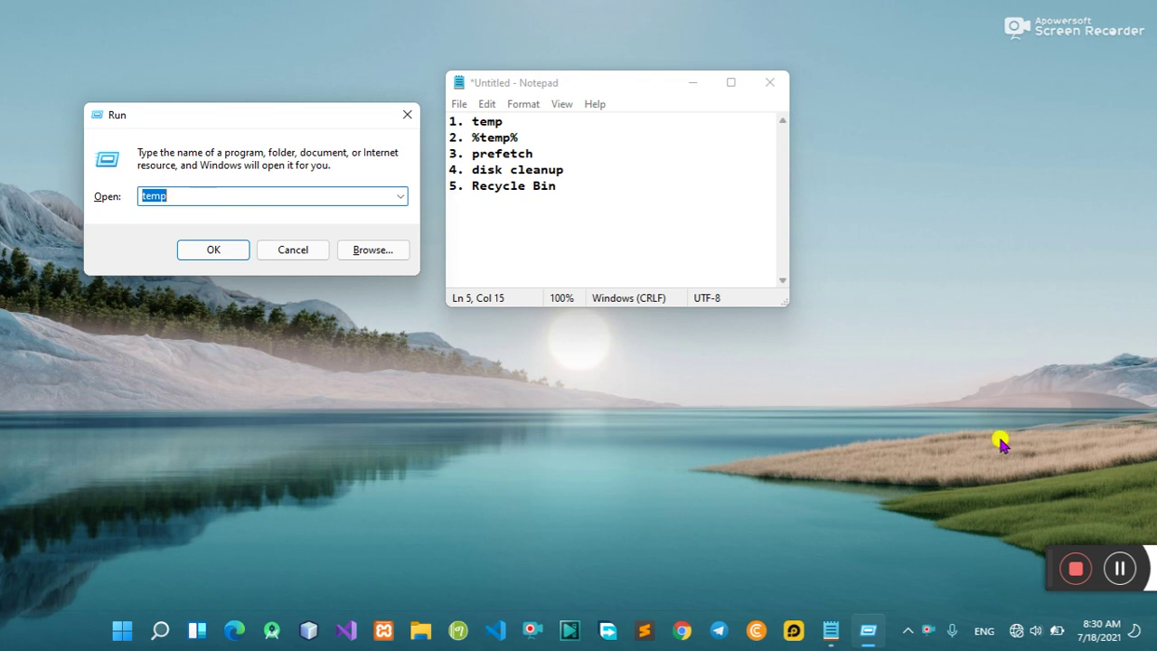
pyautogui.click(1120, 568)
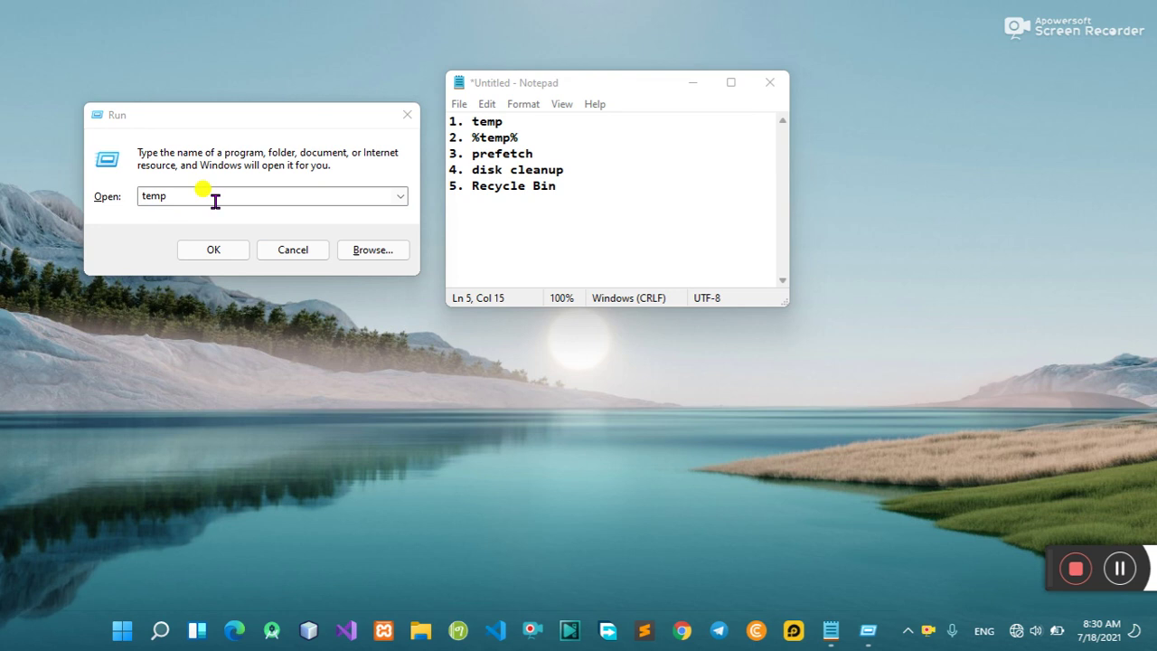
pyautogui.click(214, 250)
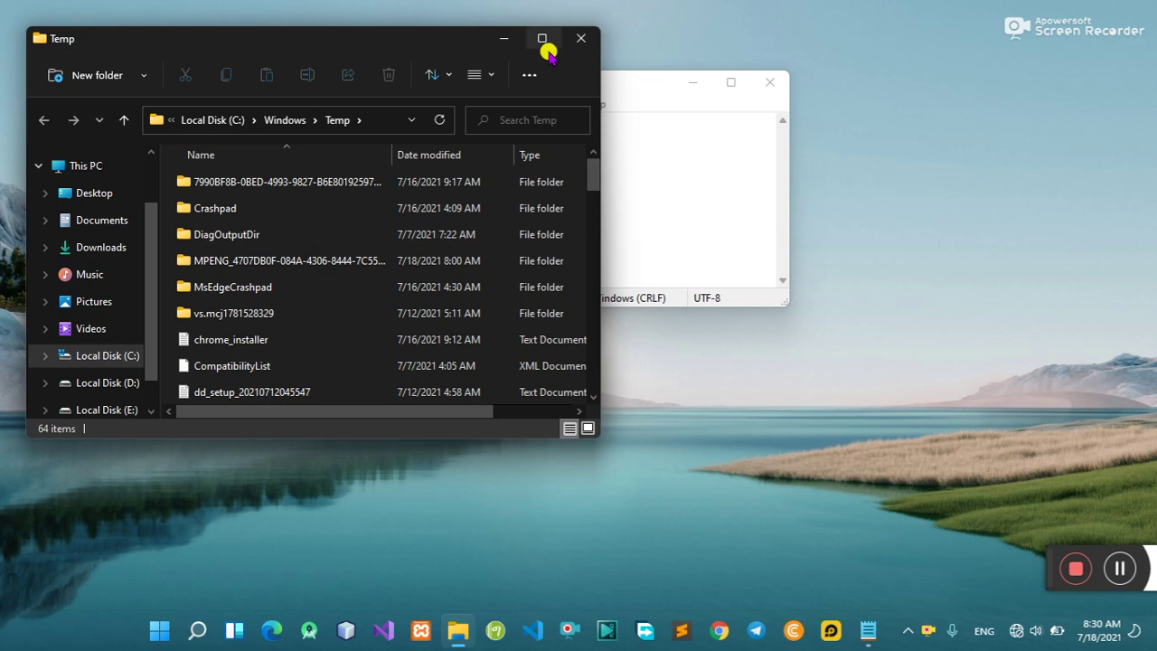
pyautogui.moveTo(539, 36)
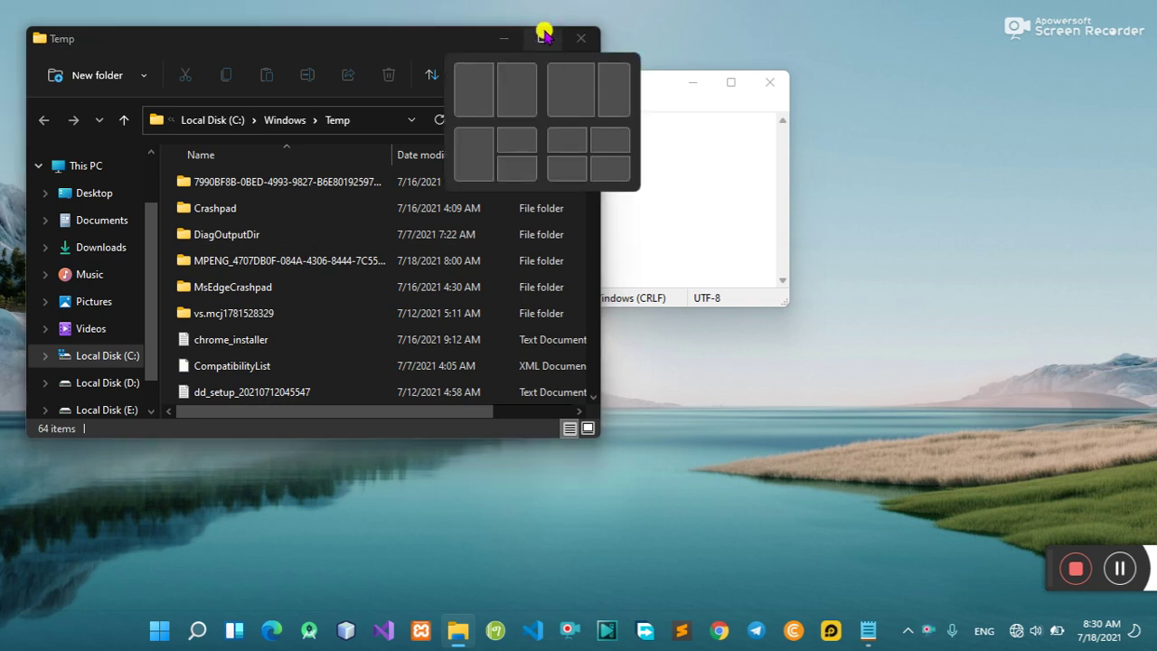
pyautogui.click(543, 36)
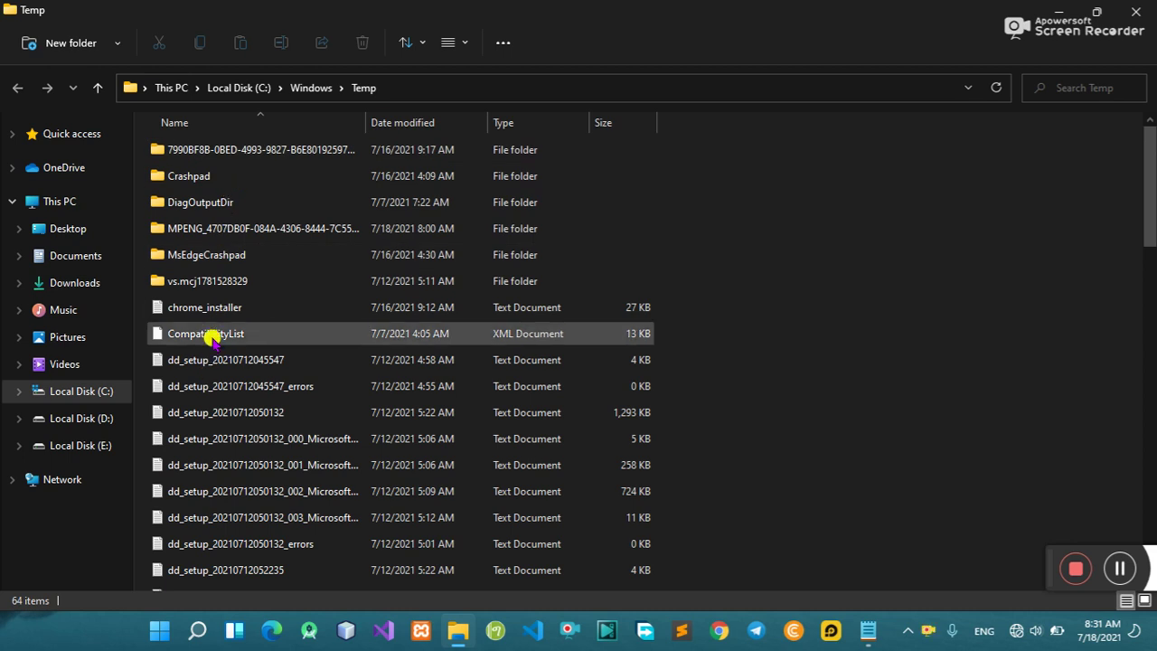
pyautogui.hotkey('ctrl', 'a')
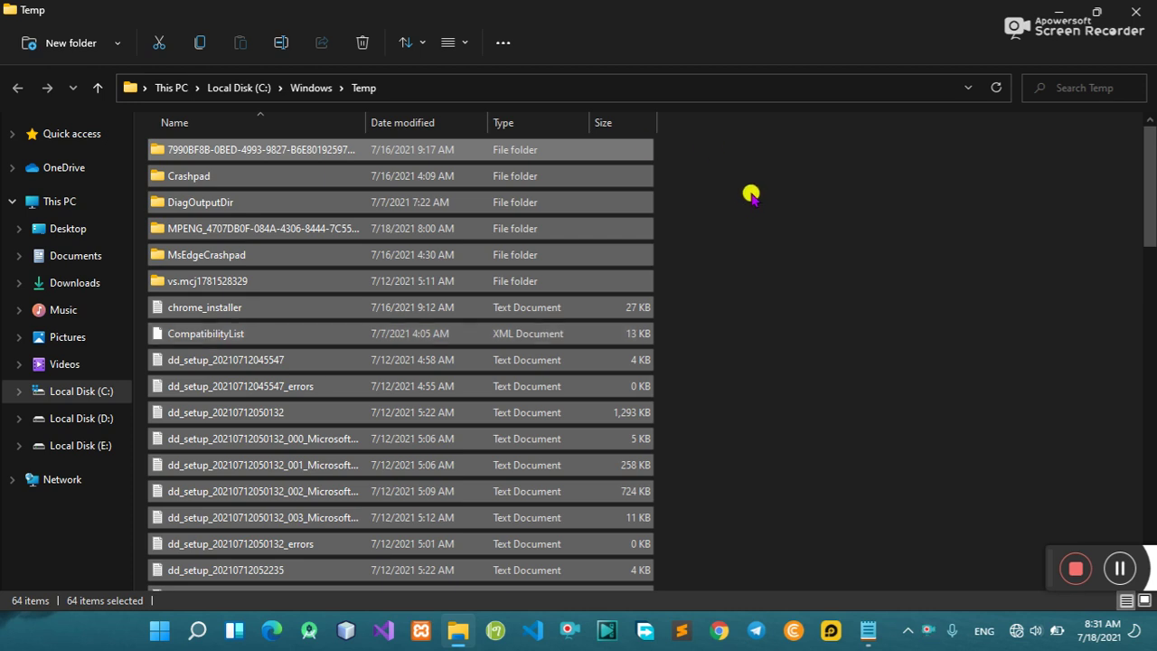
pyautogui.click(654, 259)
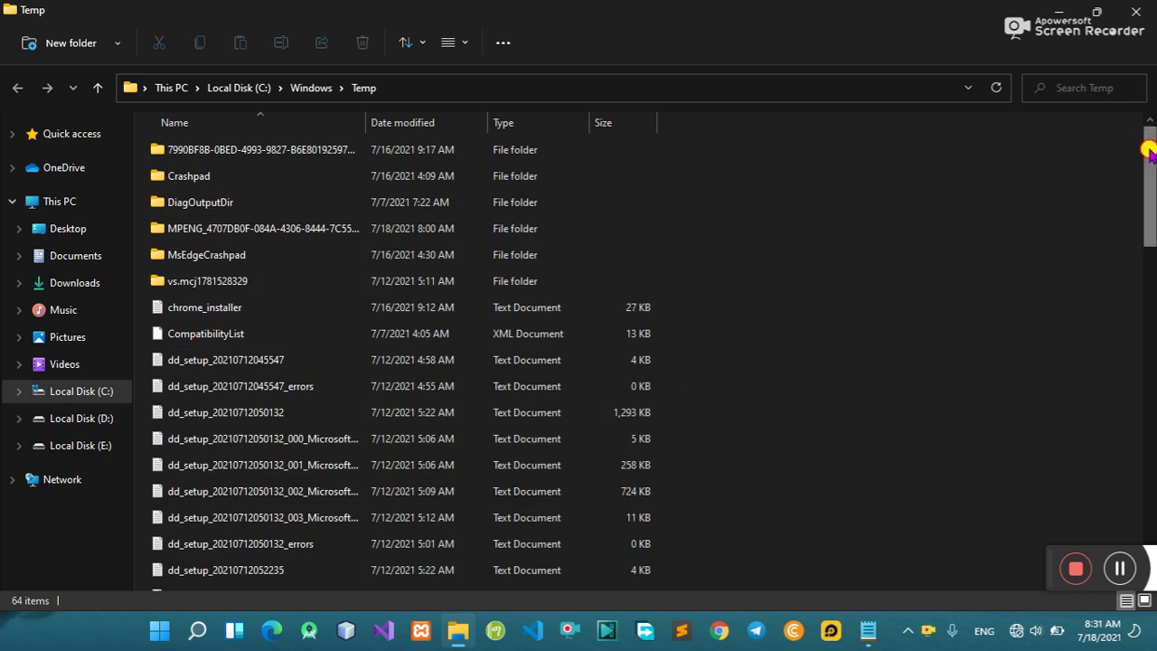
pyautogui.moveTo(1146, 145); pyautogui.dragTo(1145, 486)
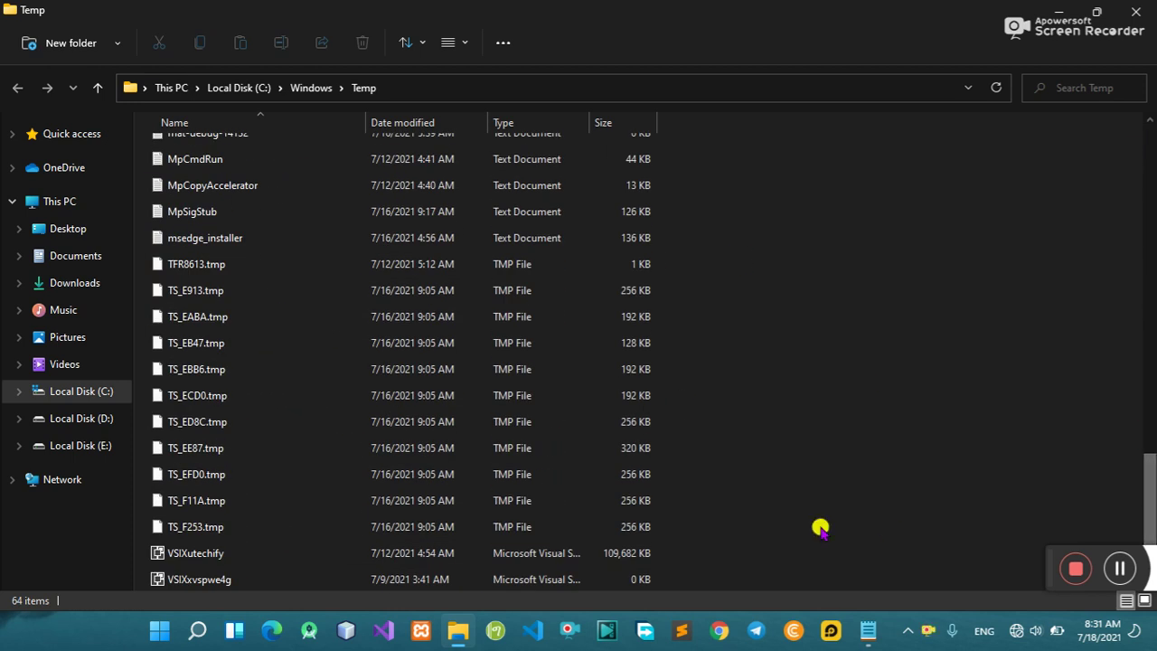
pyautogui.moveTo(802, 553); pyautogui.dragTo(310, 165)
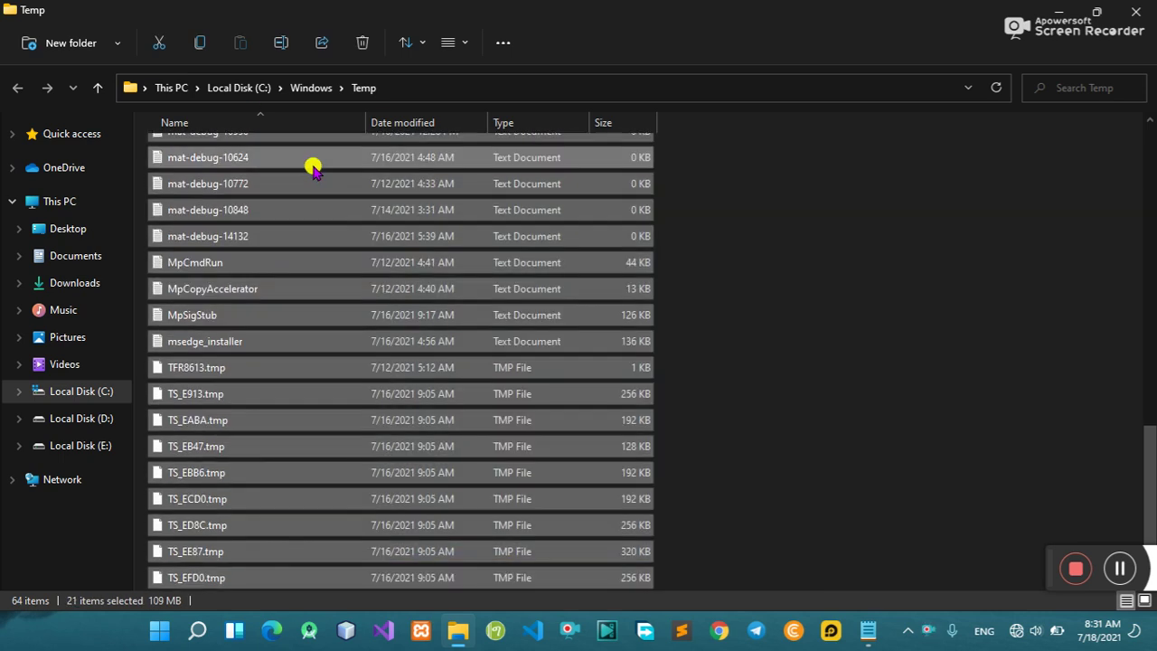
pyautogui.click(402, 192)
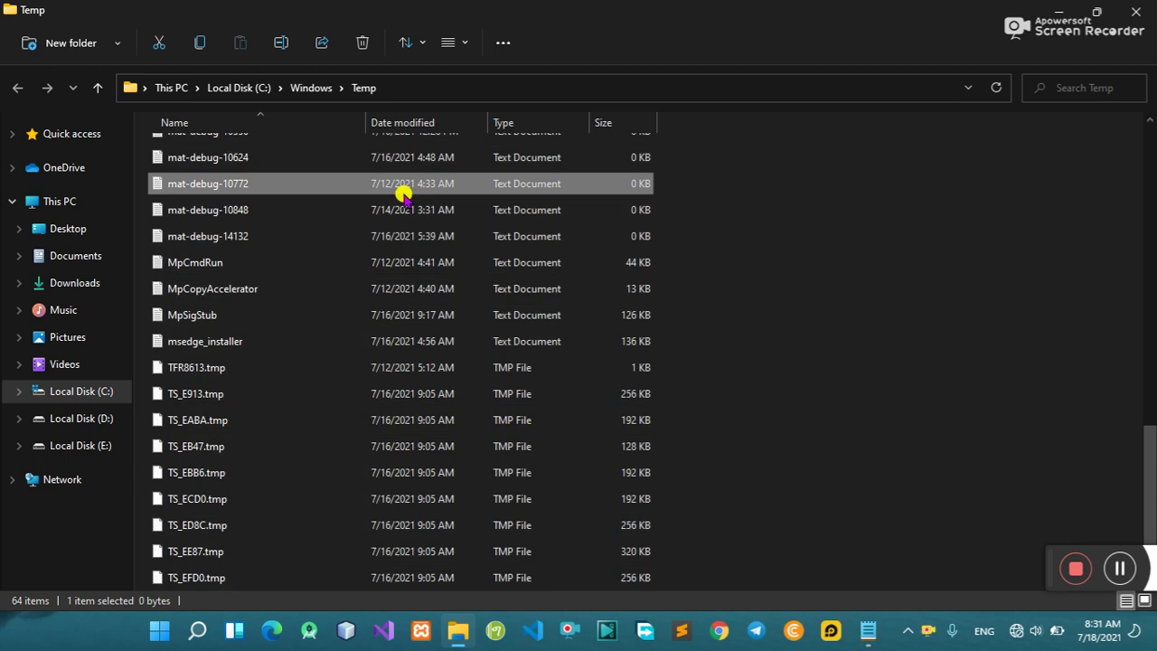
# Delete all files and folders in the Windows Temp folder and close its window
pyautogui.hotkey('ctrl', 'a')
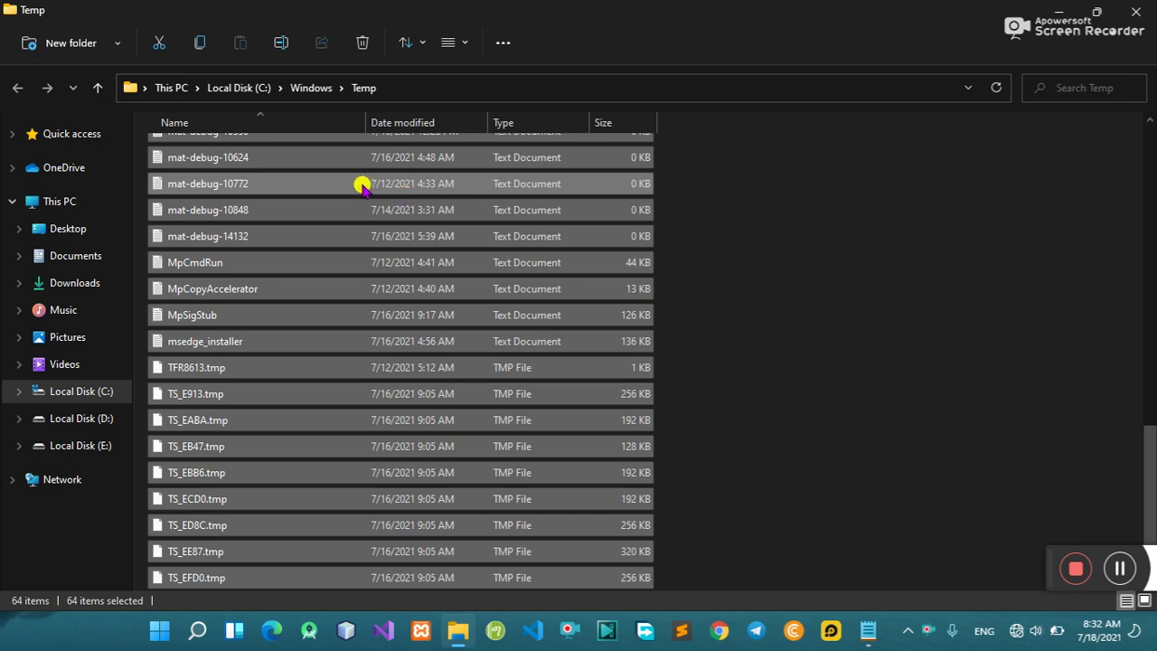
pyautogui.rightClick(361, 186)
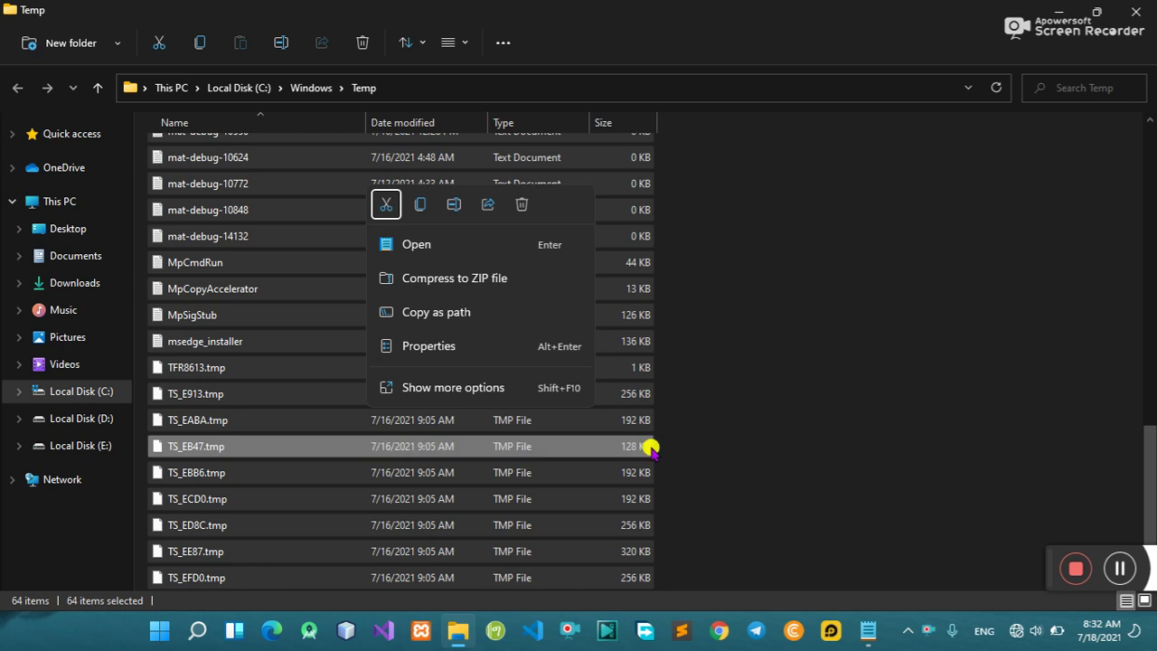
pyautogui.click(524, 205)
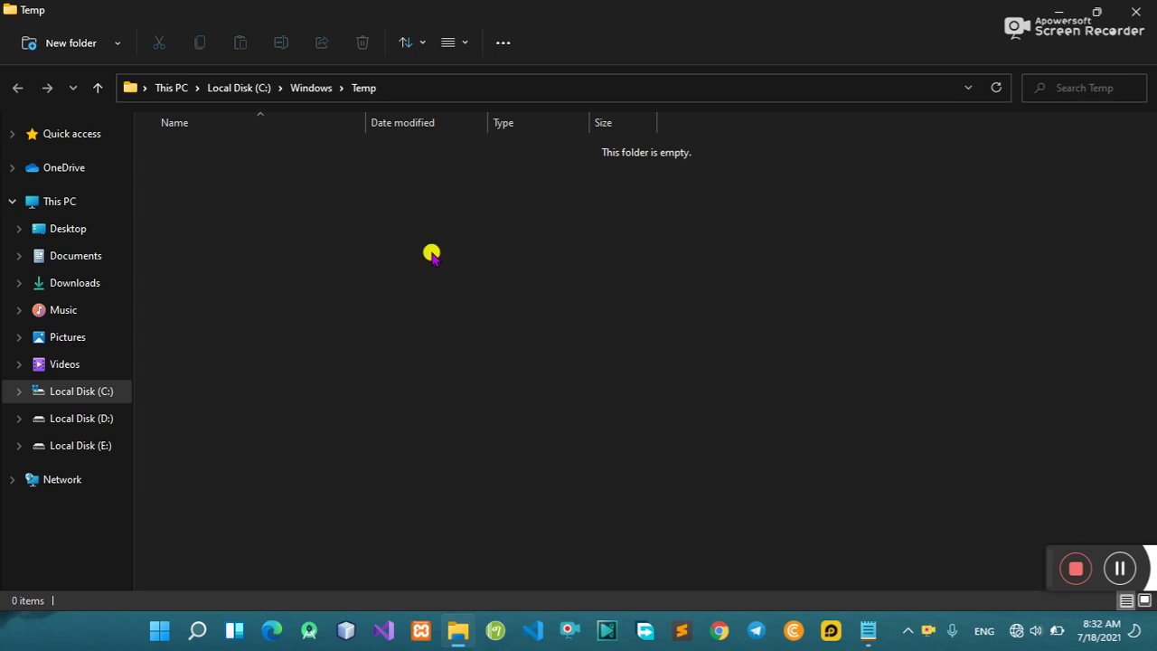
pyautogui.click(1137, 10)
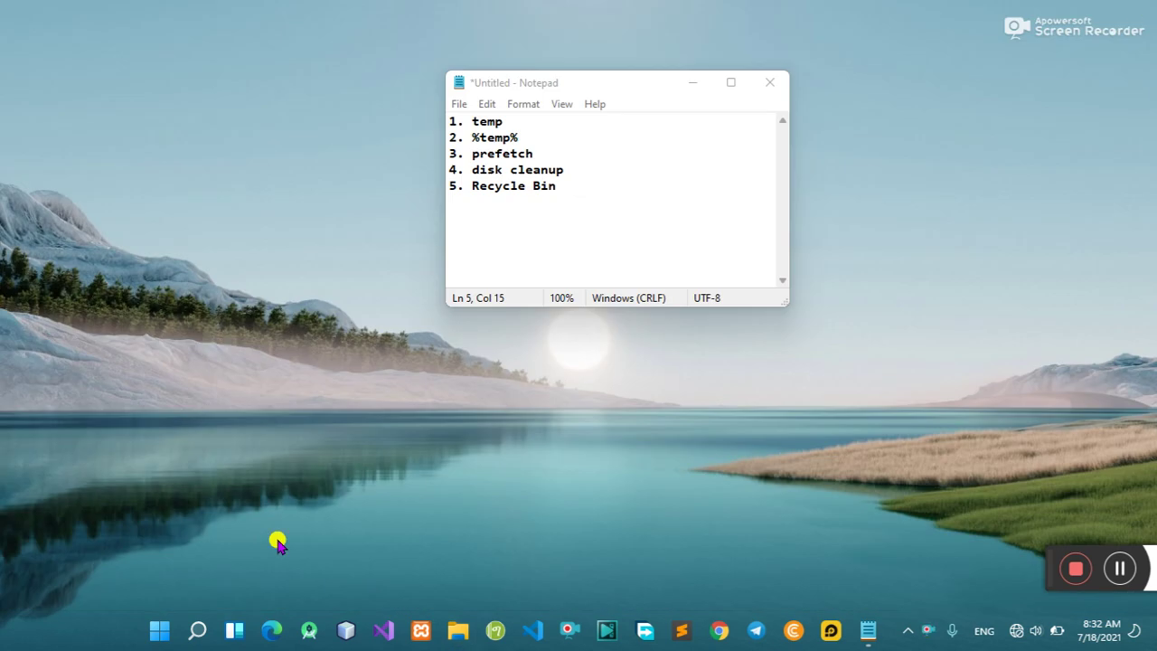
# Open the user's local Temp folder with the Run command "%temp%"
pyautogui.press('super+r')
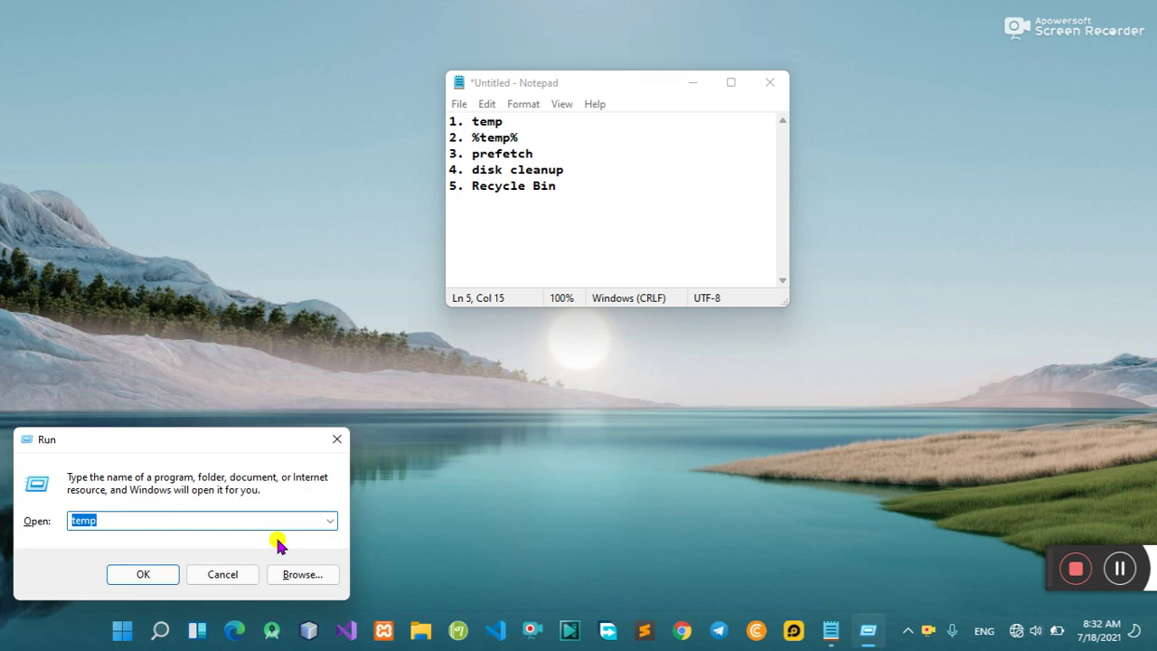
pyautogui.moveTo(168, 441); pyautogui.dragTo(219, 234)
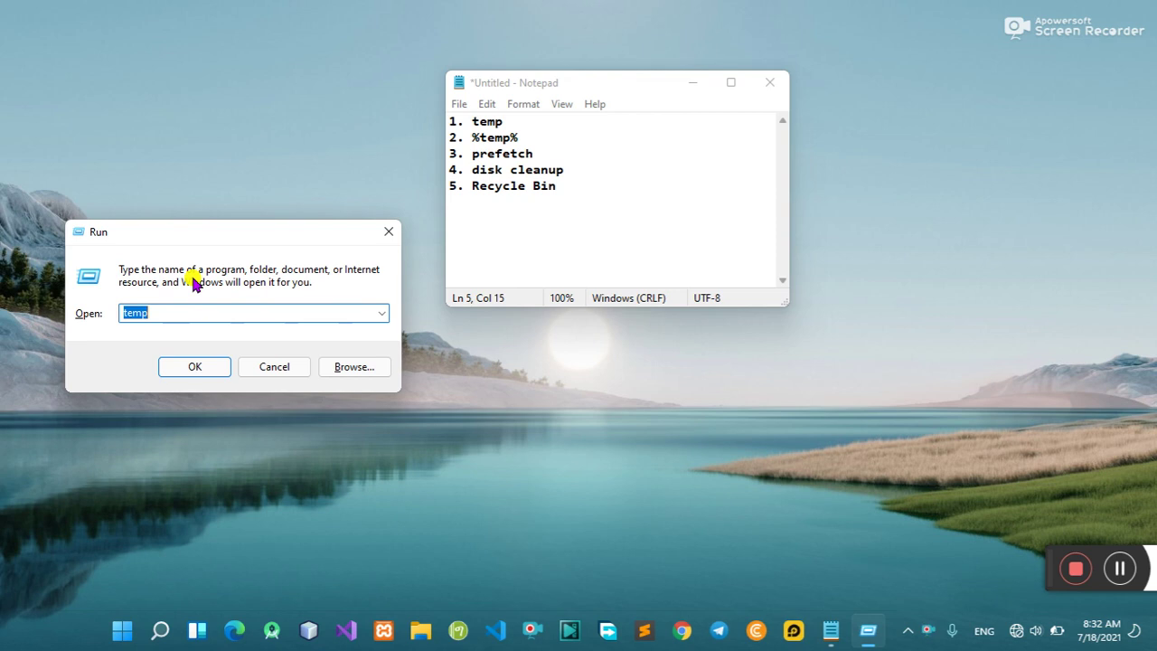
pyautogui.write('%')
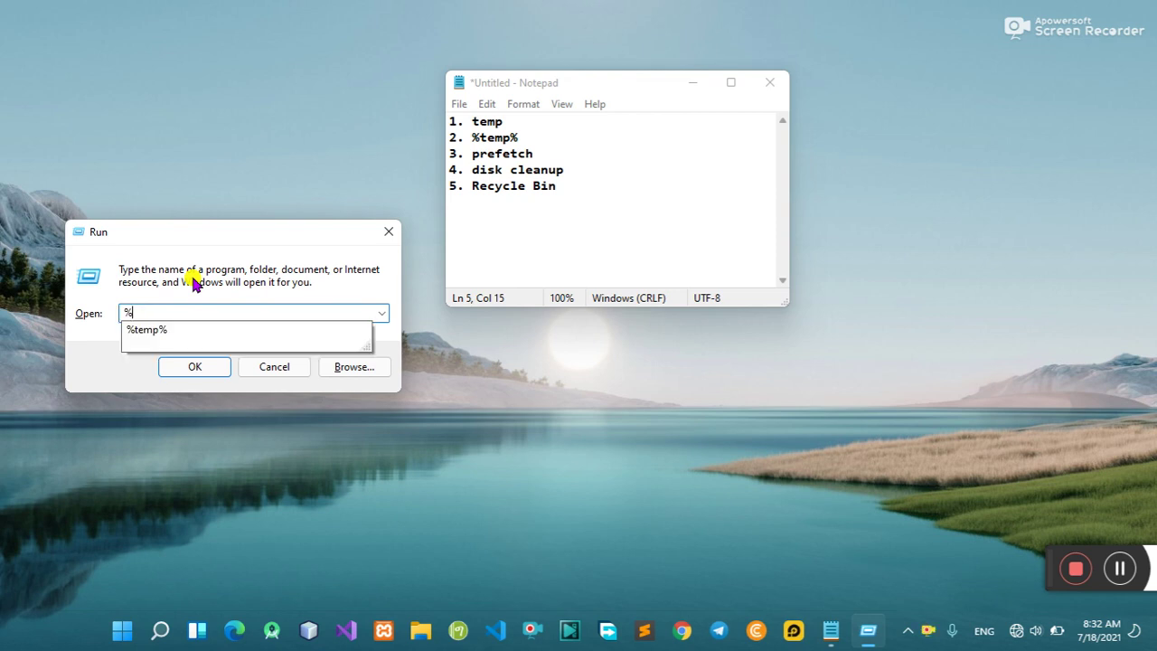
pyautogui.click(160, 327)
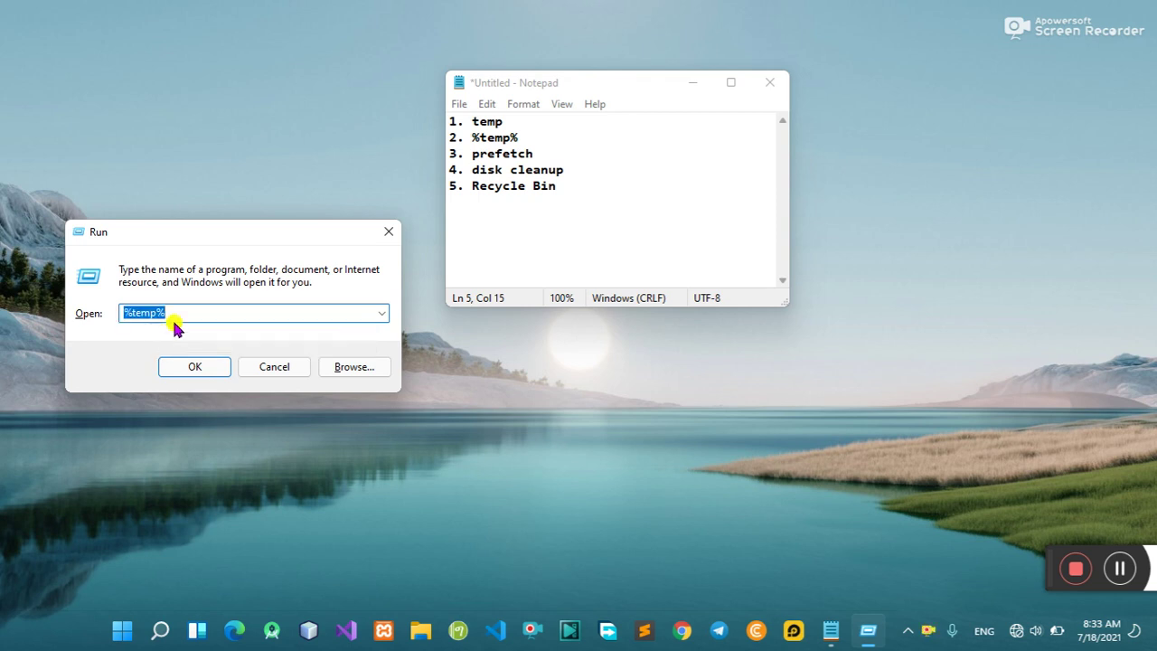
pyautogui.click(181, 312)
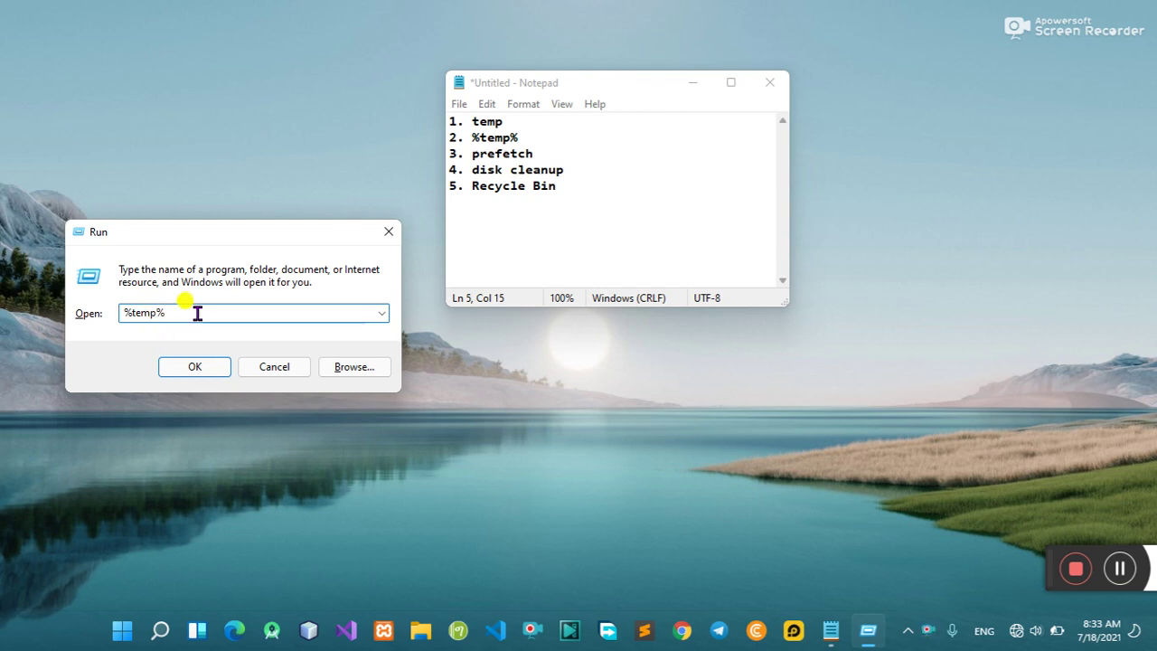
pyautogui.click(197, 366)
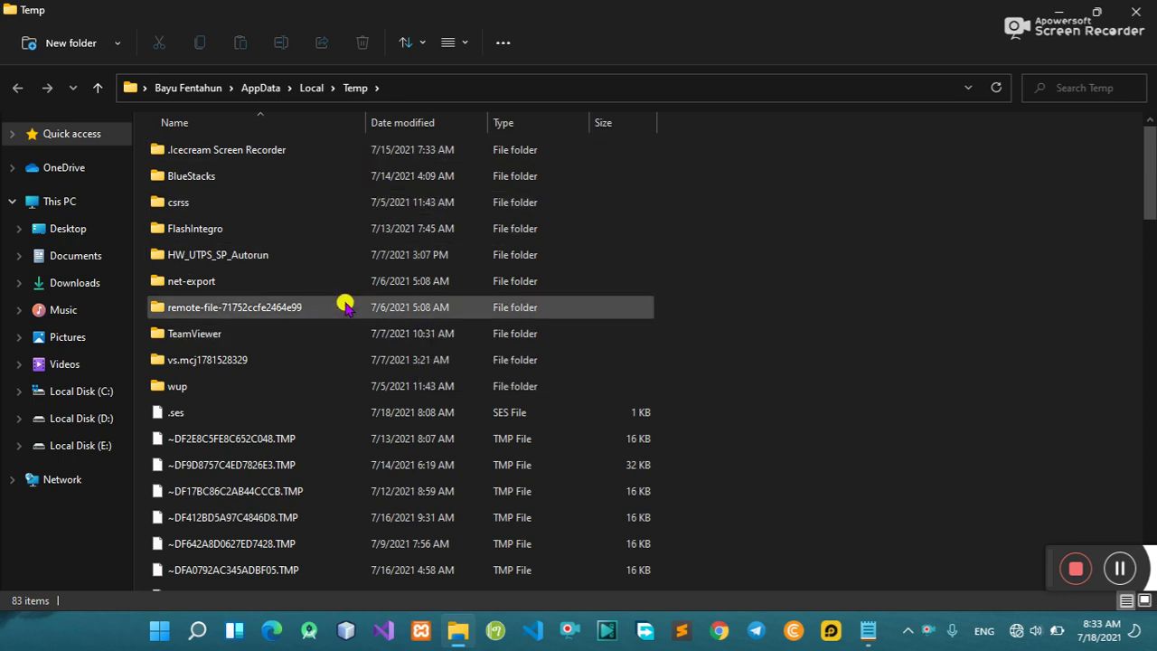
# Delete everything in the user's local Temp folder, skipping all current items that are in use
pyautogui.hotkey('ctrl', 'a')
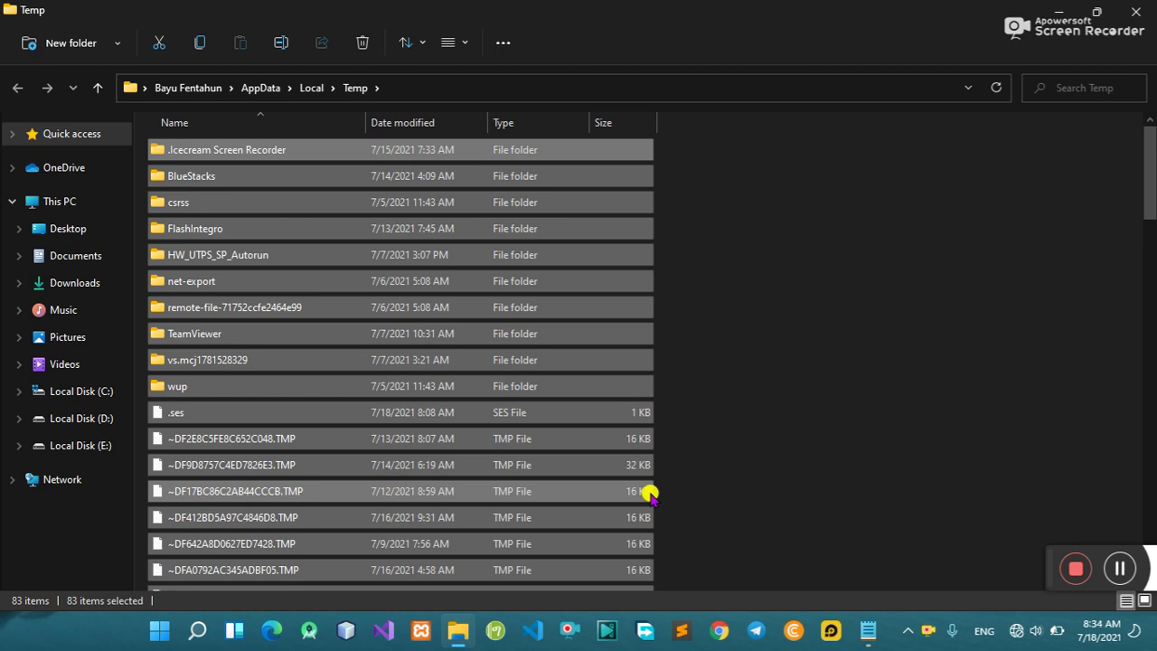
pyautogui.press('Delete')
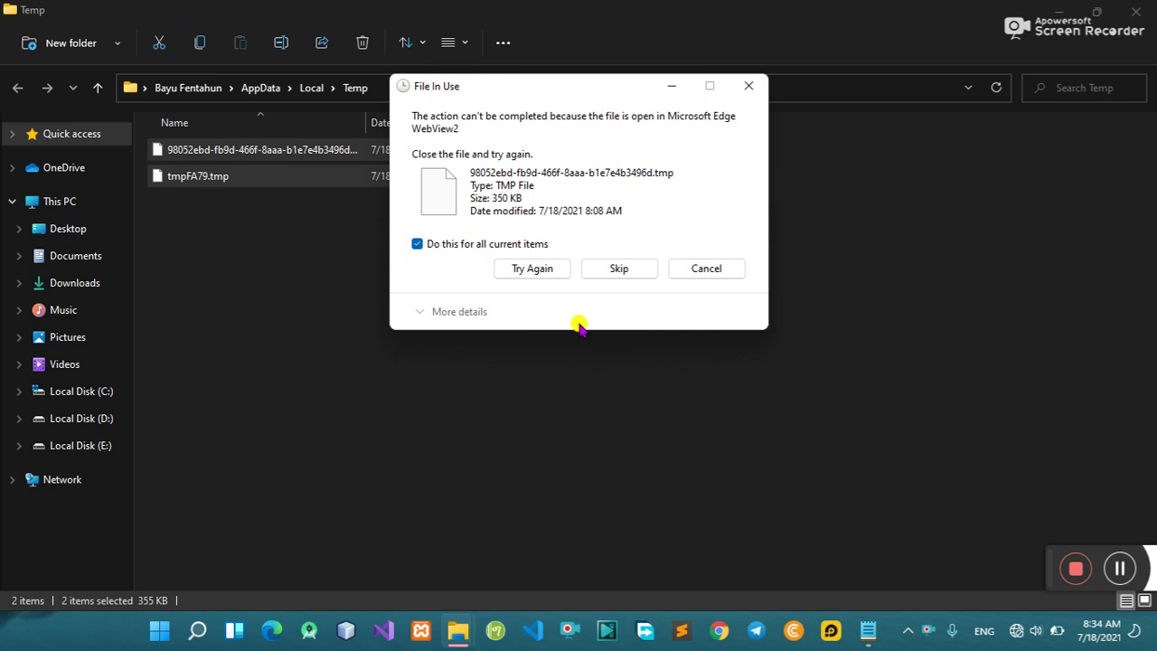
pyautogui.click(620, 268)
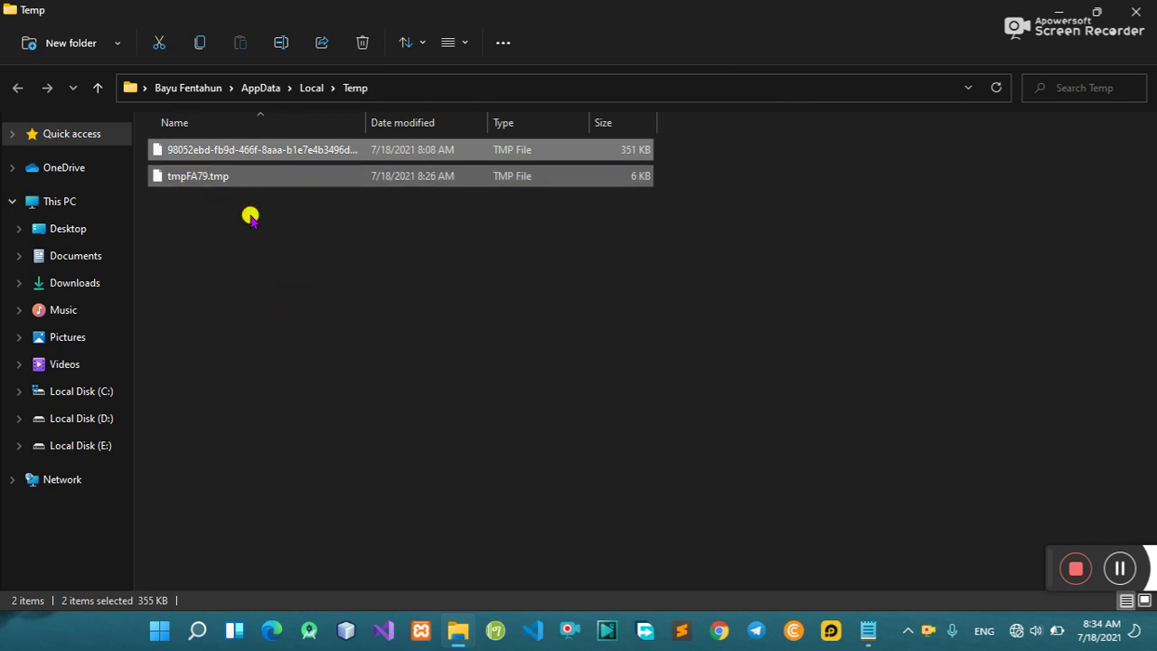
# Try to delete the two remaining TMP files again, dismiss the file-in-use prompts, and close the Temp folder
pyautogui.press('Delete')
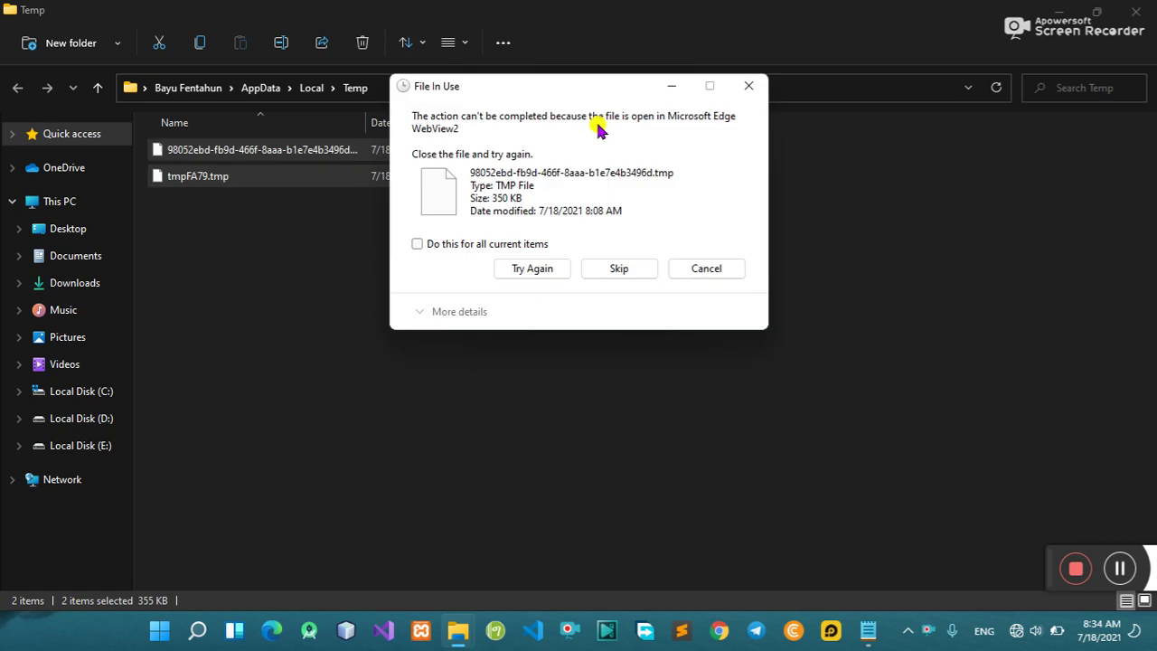
pyautogui.click(621, 271)
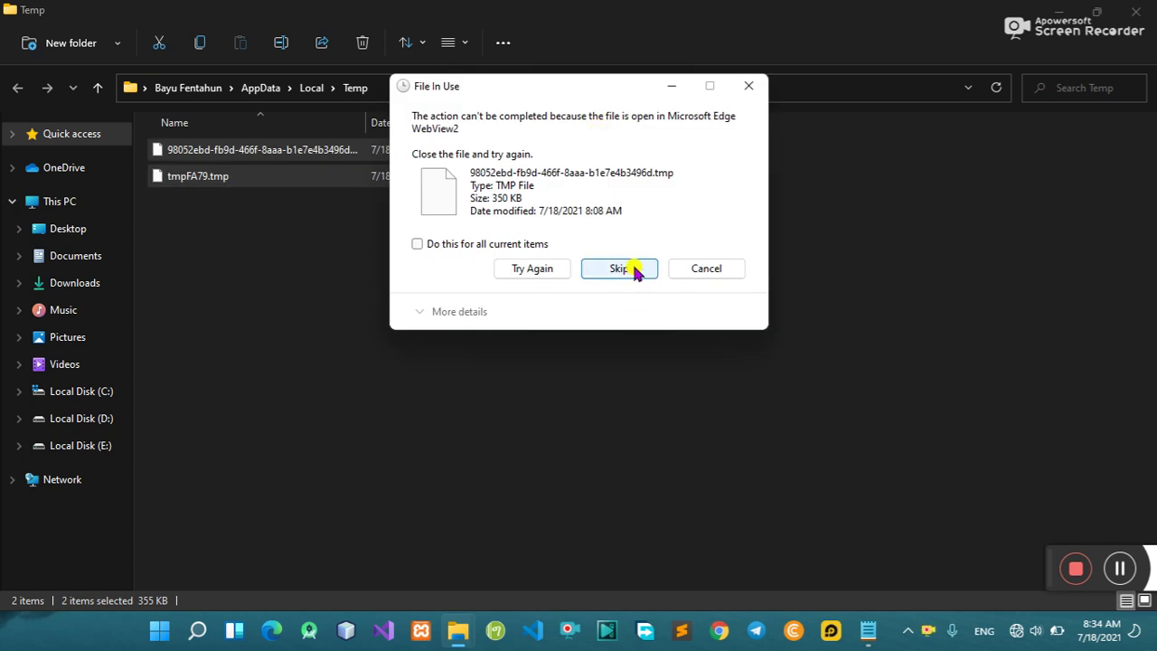
pyautogui.click(748, 85)
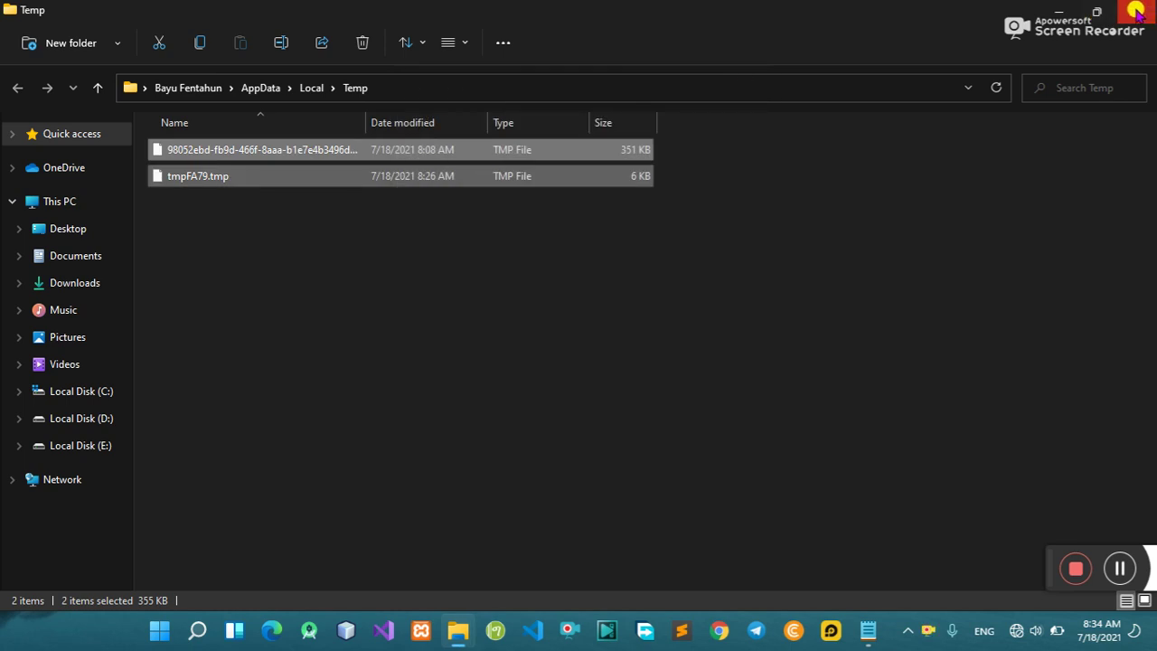
pyautogui.click(1135, 11)
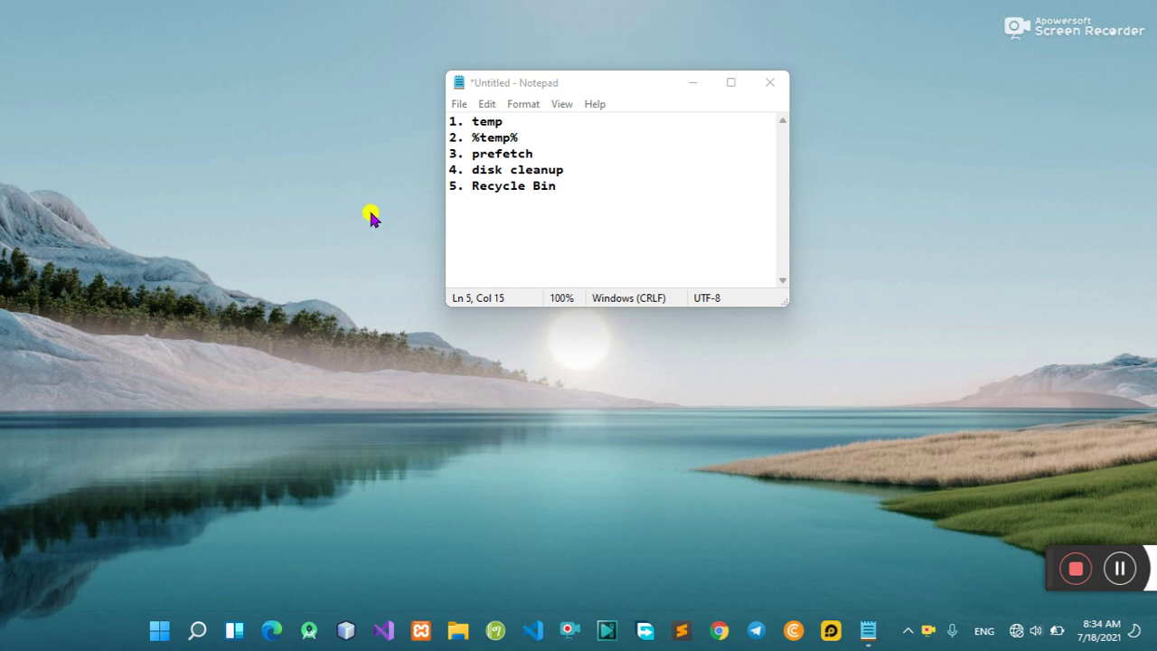
# Open the Windows Prefetch folder with the Run command "prefetch" and grant permanent access to it
pyautogui.press('super+r')
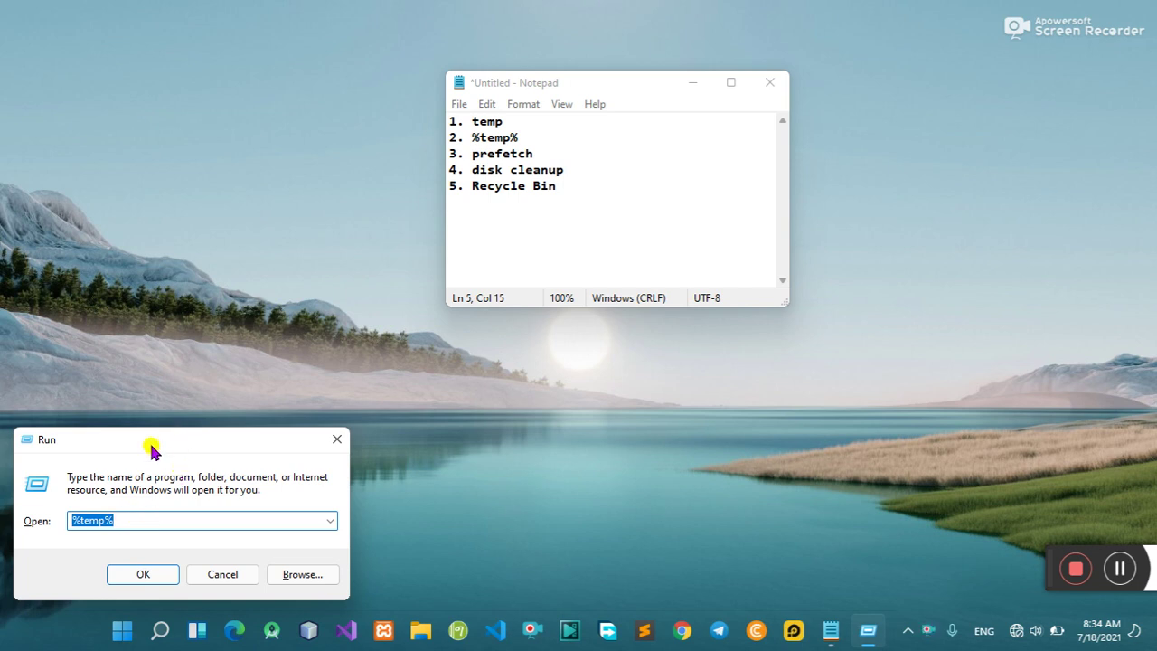
pyautogui.moveTo(150, 445); pyautogui.dragTo(222, 255)
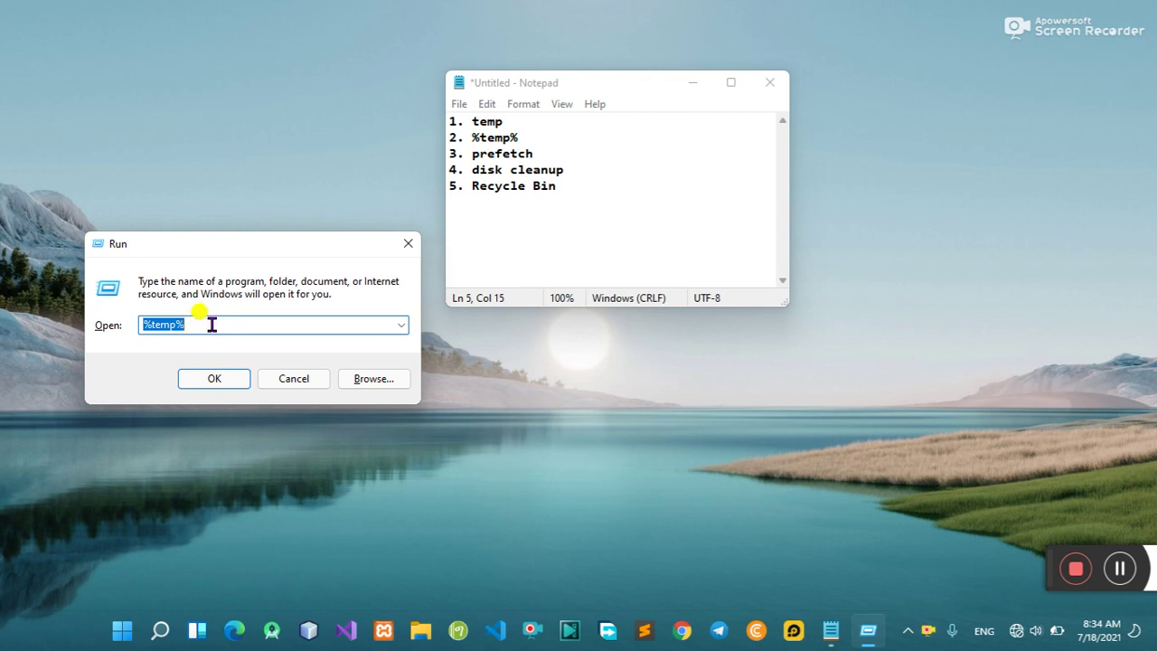
pyautogui.write('p')
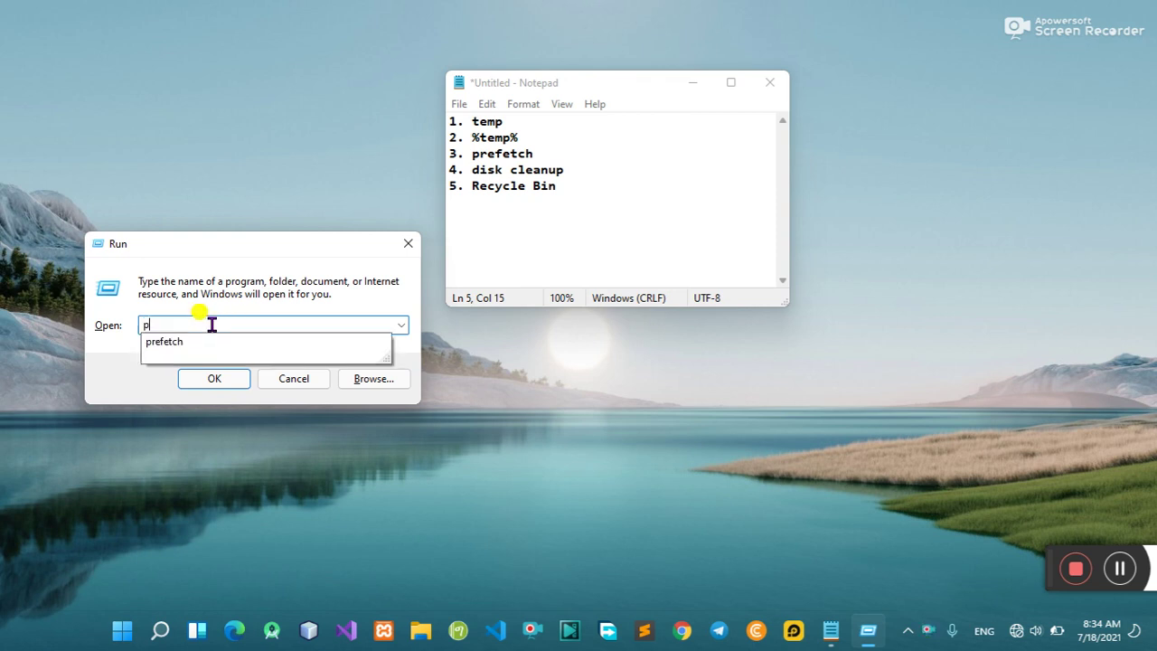
pyautogui.click(168, 341)
pyautogui.hotkey('ctrl', 'c')
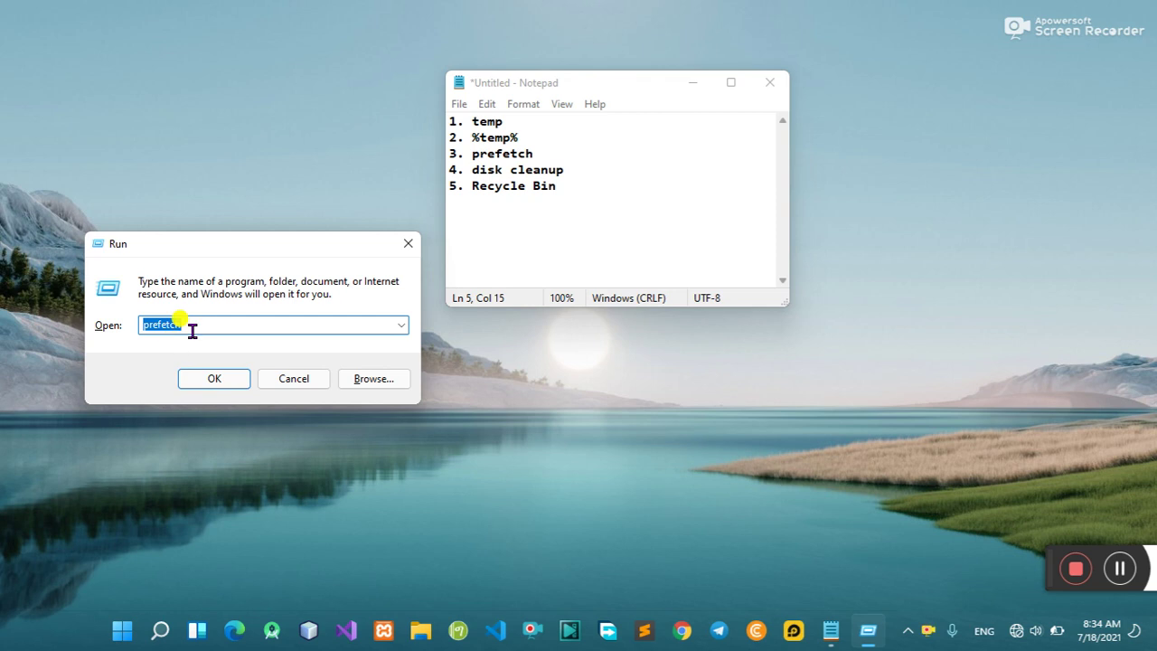
pyautogui.press('BackSpace')
pyautogui.hotkey('ctrl', 'v')
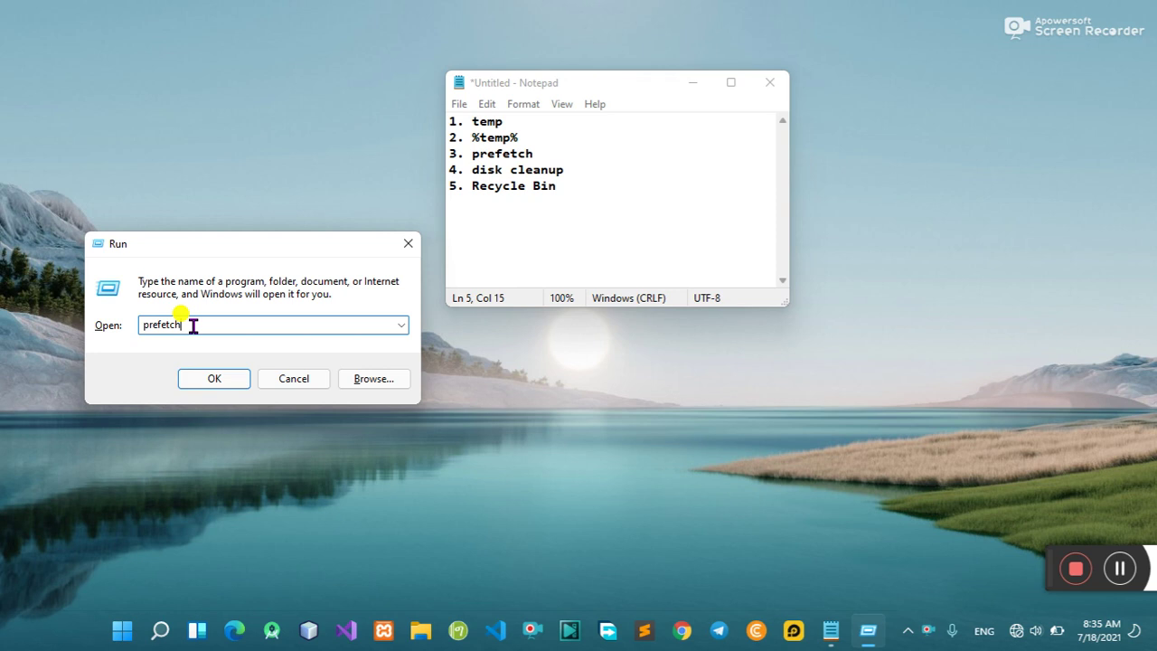
pyautogui.click(214, 378)
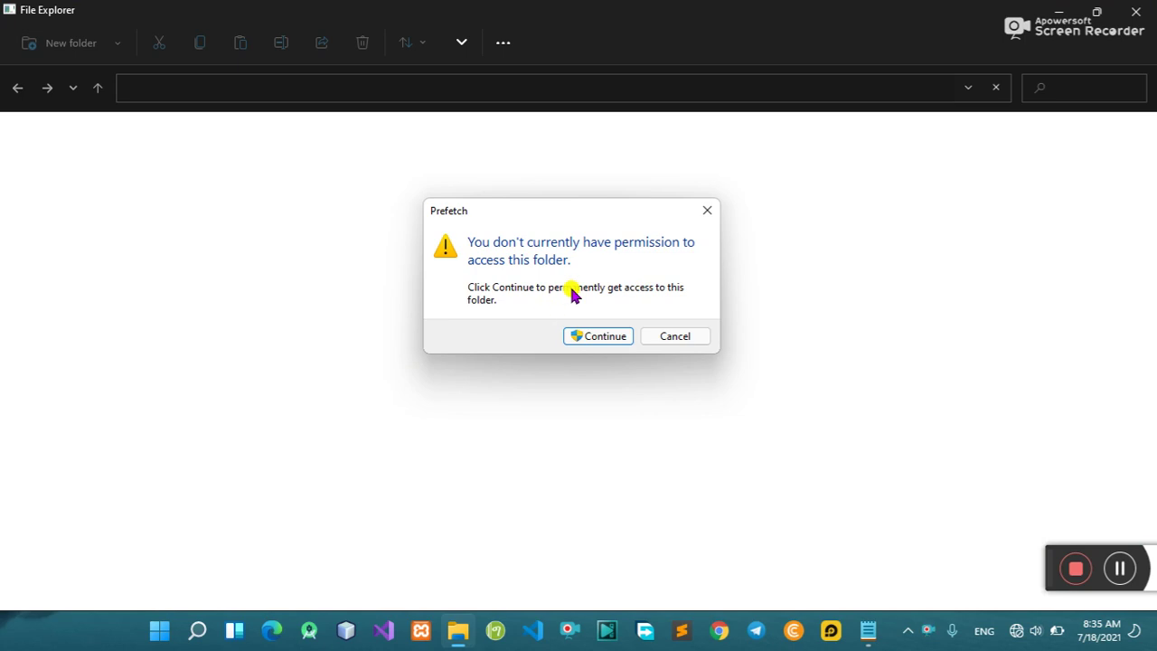
pyautogui.click(597, 338)
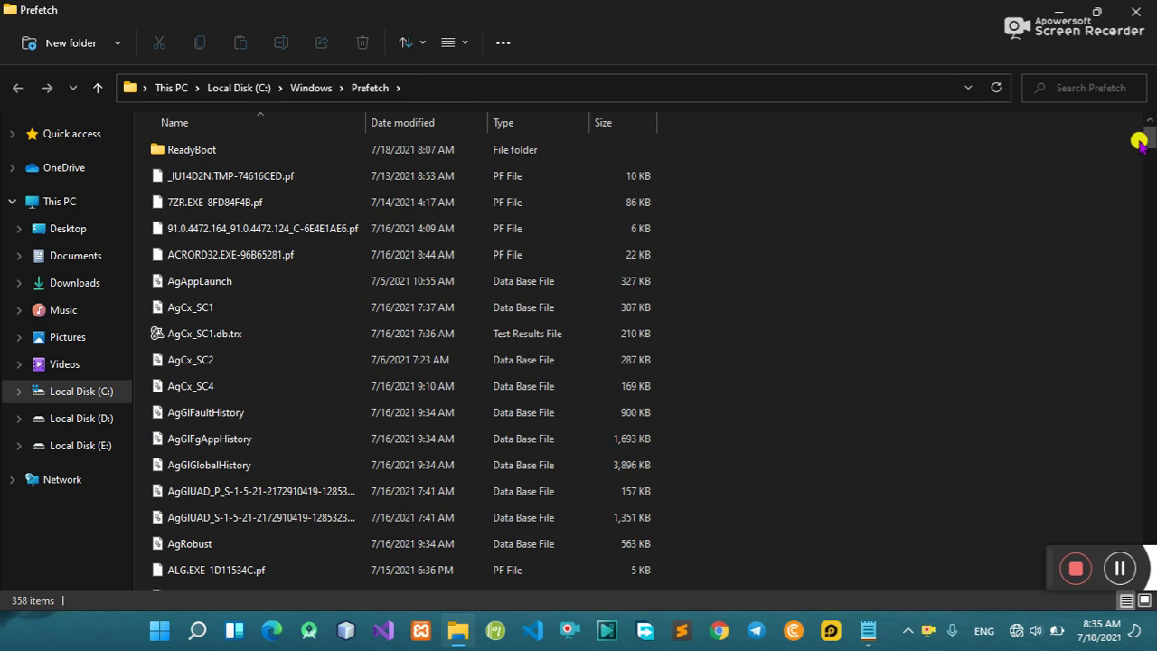
# Delete all files and folders in the Prefetch folder, skip the file in use, and close the folder window
pyautogui.moveTo(1148, 129); pyautogui.dragTo(1145, 546)
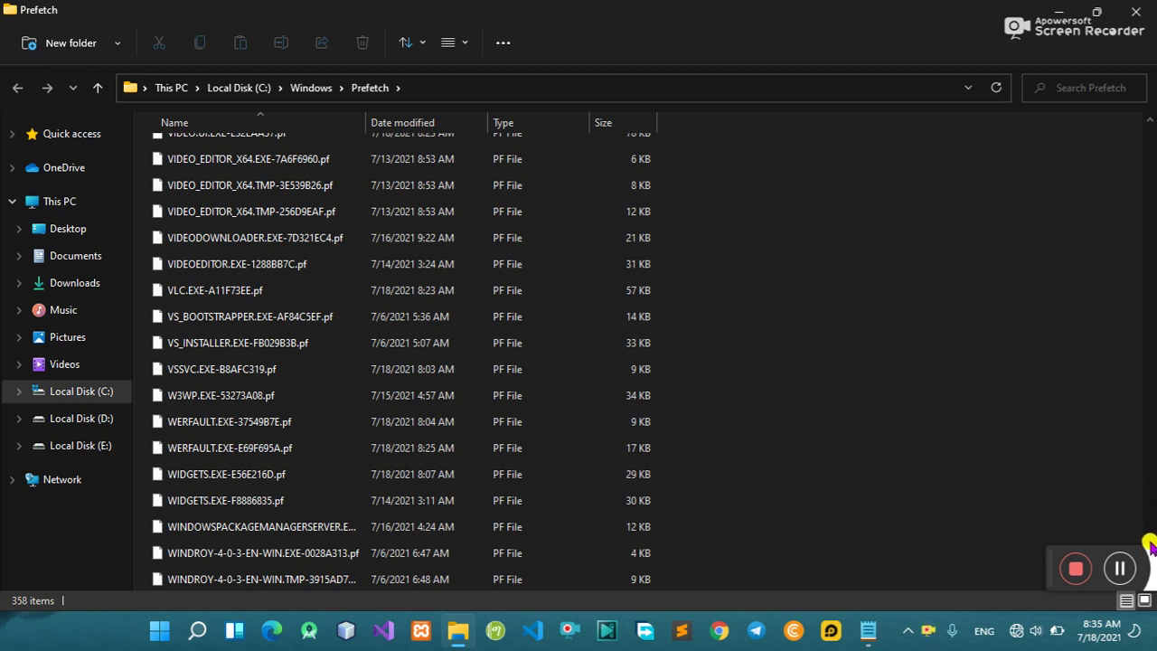
pyautogui.click(1144, 428)
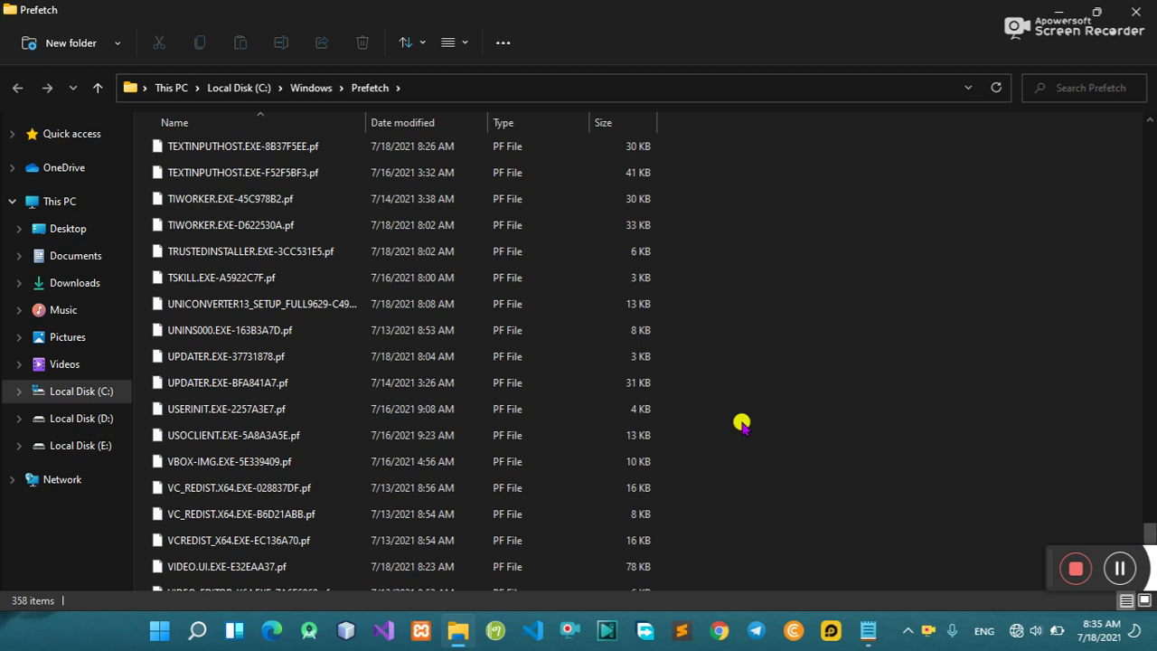
pyautogui.hotkey('ctrl', 'a')
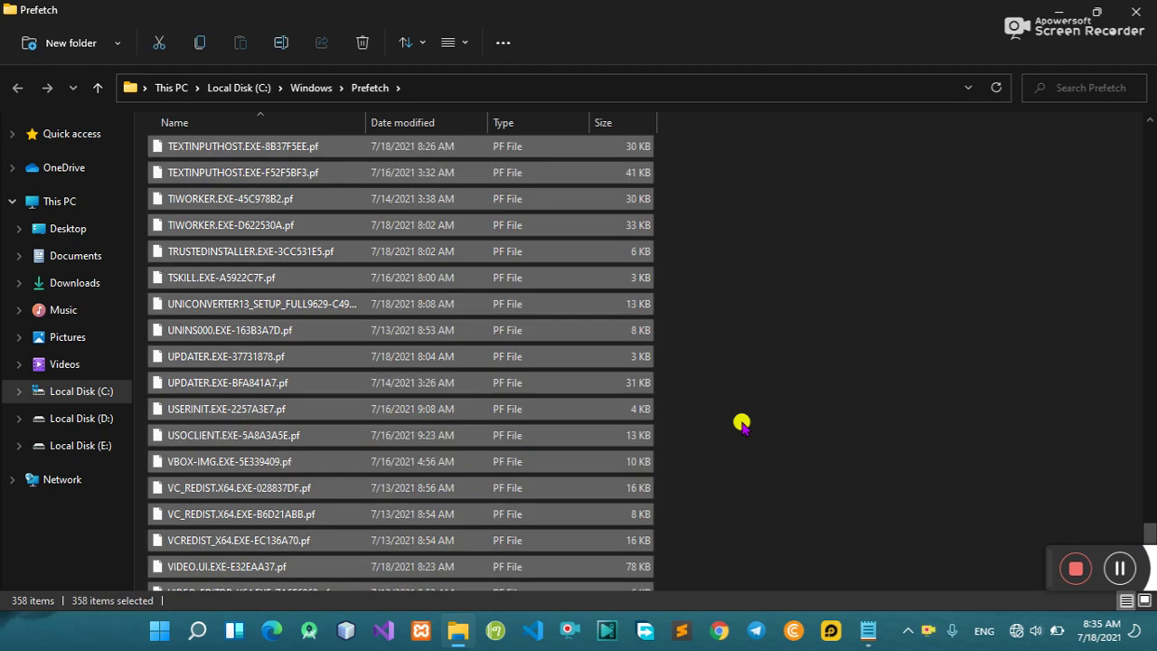
pyautogui.press('Delete')
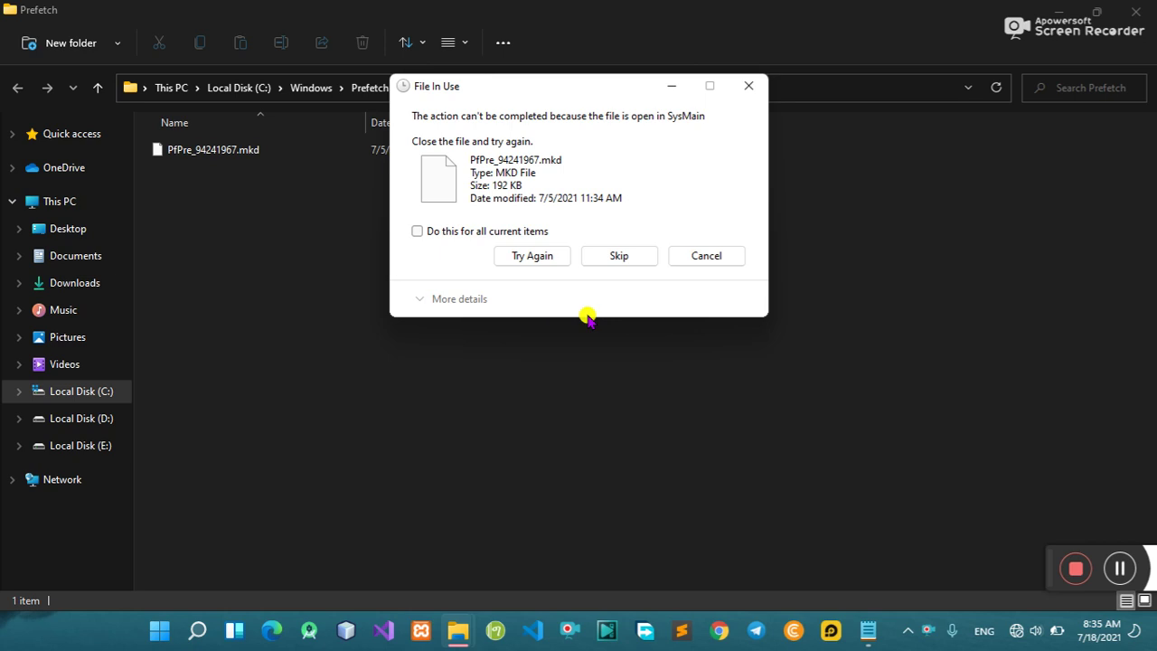
pyautogui.click(620, 258)
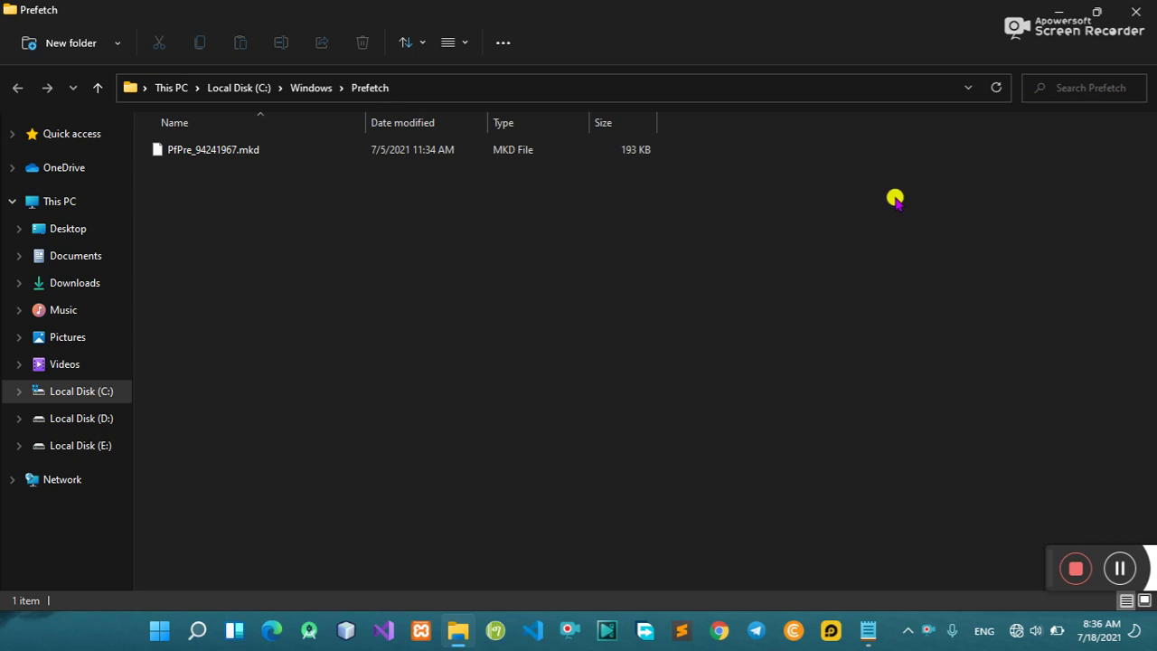
pyautogui.click(1137, 11)
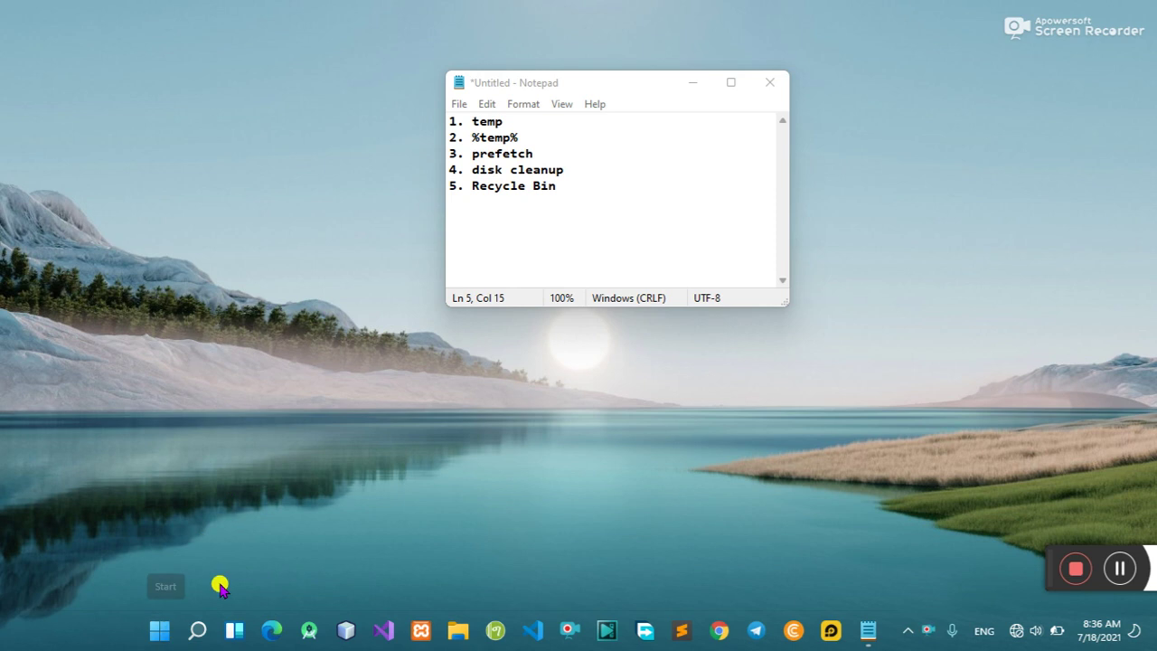
# Search for "disk Cleanup", open the Disk Cleanup app, and scan drive C: for files to clean
pyautogui.click(198, 629)
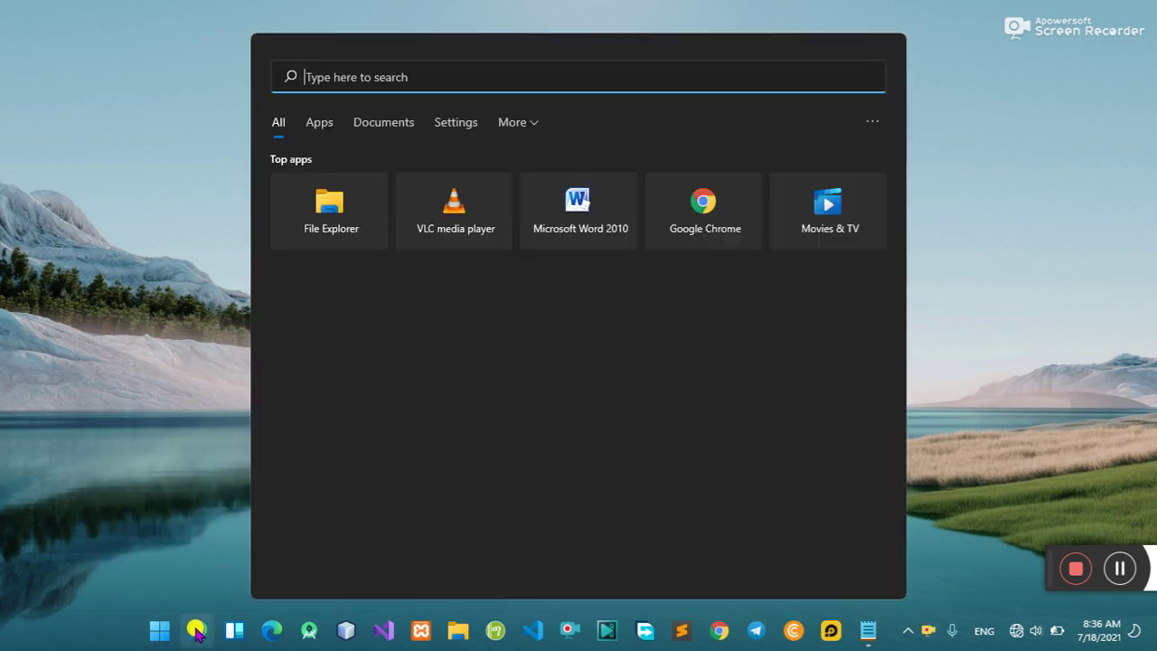
pyautogui.write('disk Cleanup')
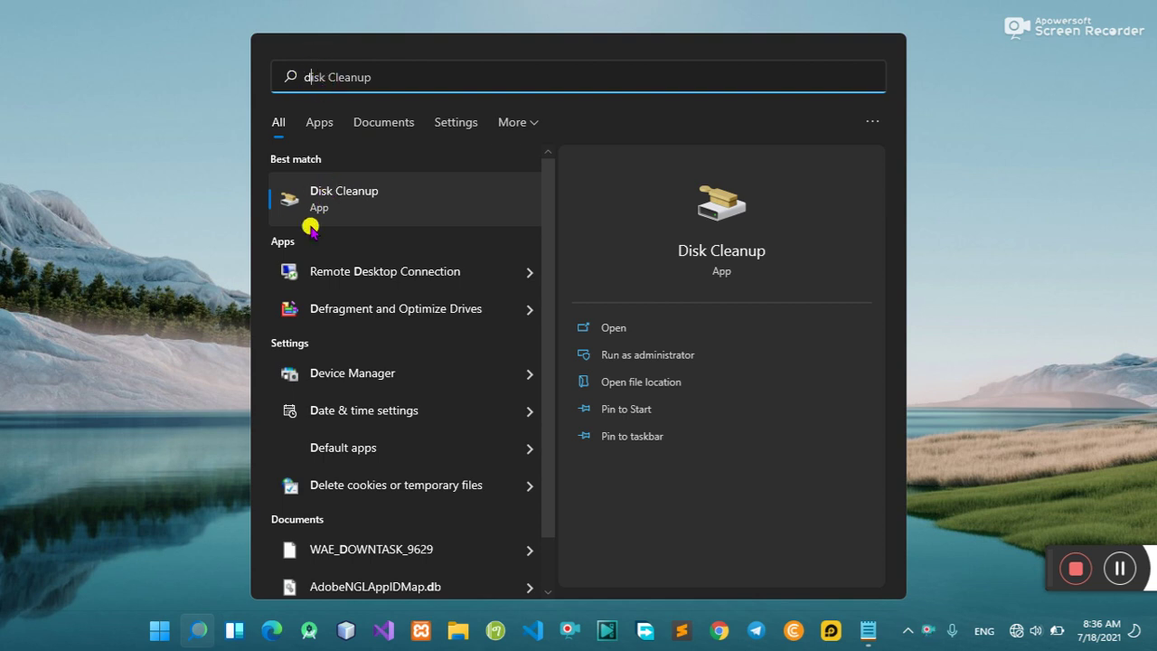
pyautogui.click(348, 204)
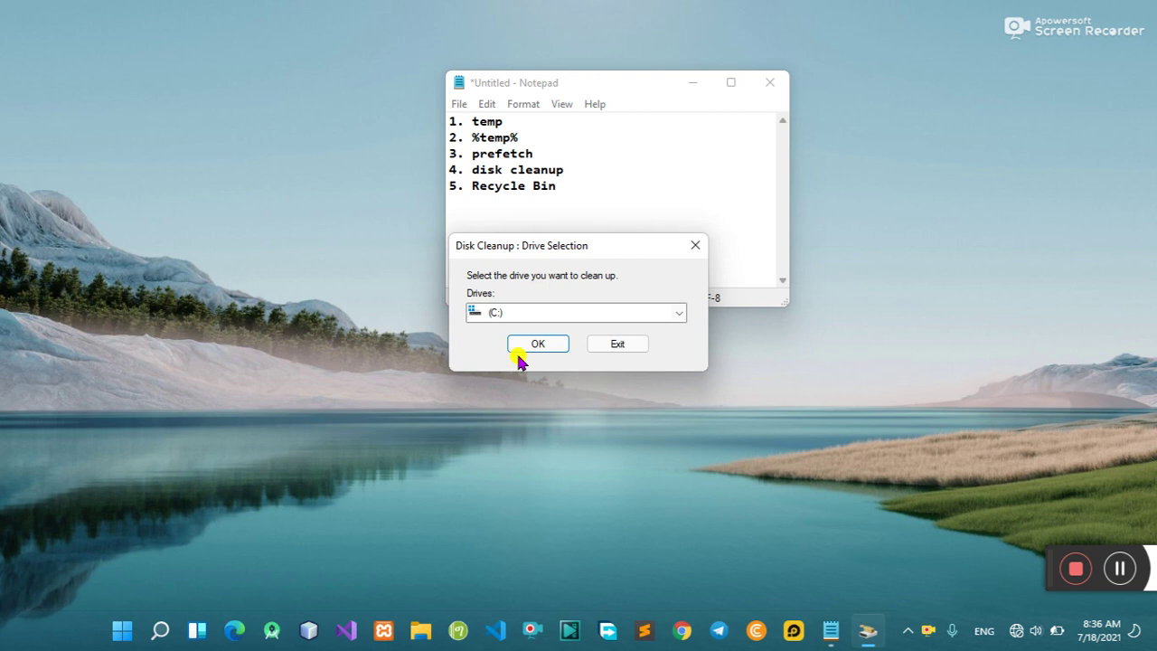
pyautogui.click(678, 314)
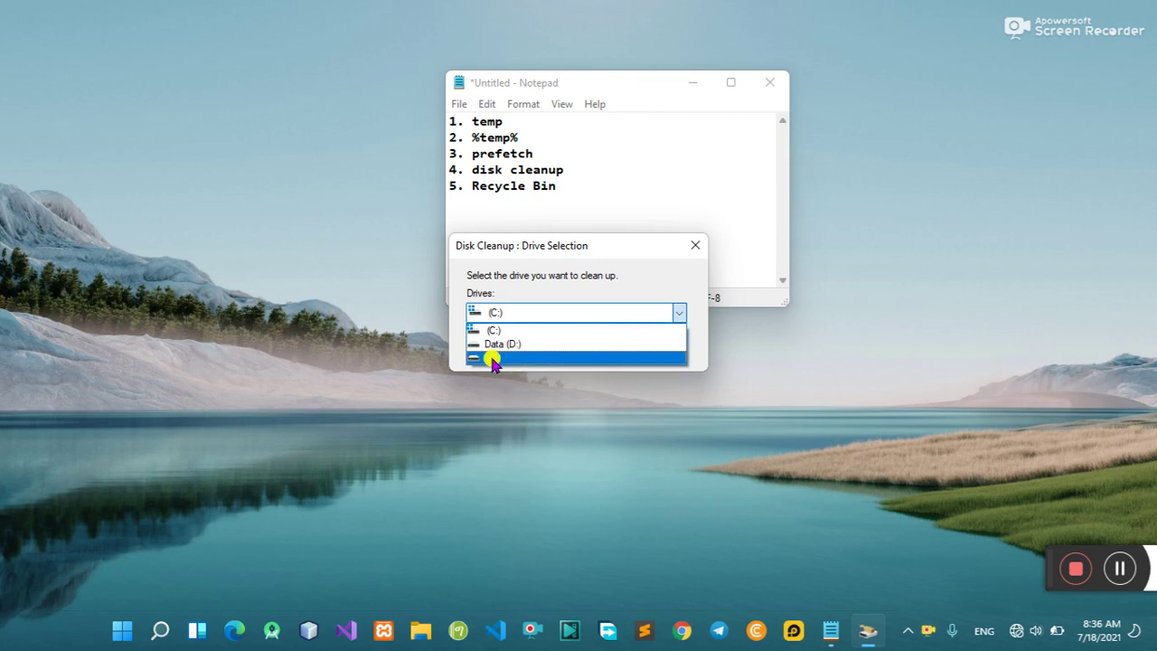
pyautogui.click(676, 314)
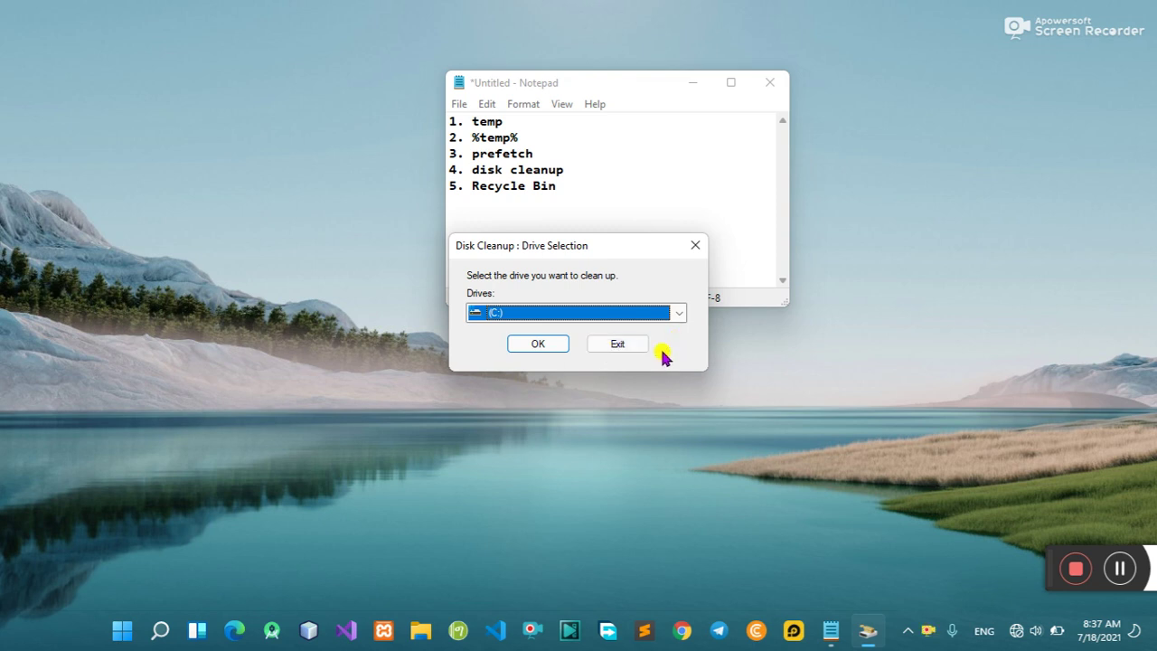
pyautogui.click(540, 345)
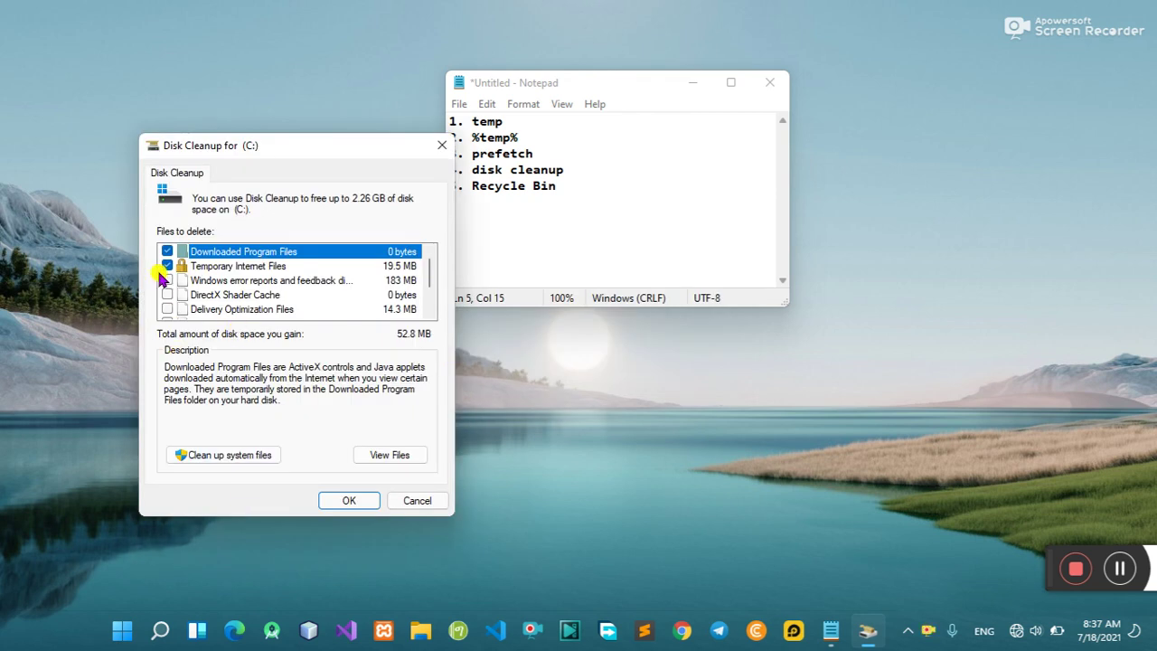
# Include Windows error reports and feedback diagnostics, DirectX Shader Cache, Delivery Optimization Files, Recycle Bin and Temporary files in the cleanup of drive C:
pyautogui.click(166, 280)
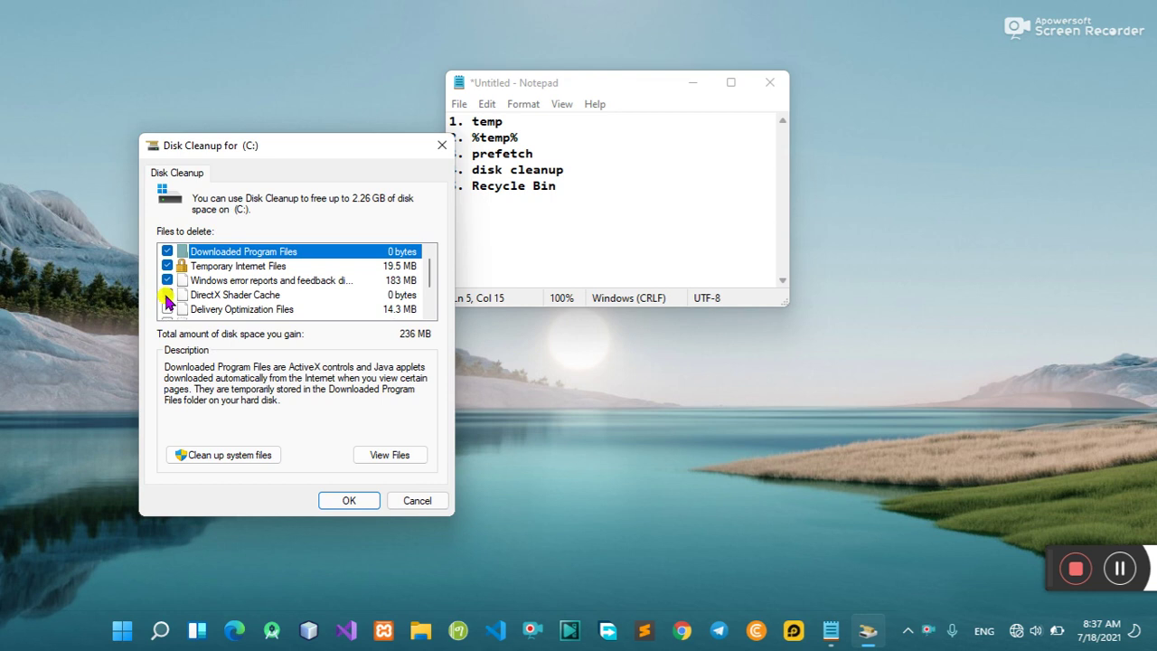
pyautogui.click(167, 296)
pyautogui.click(169, 310)
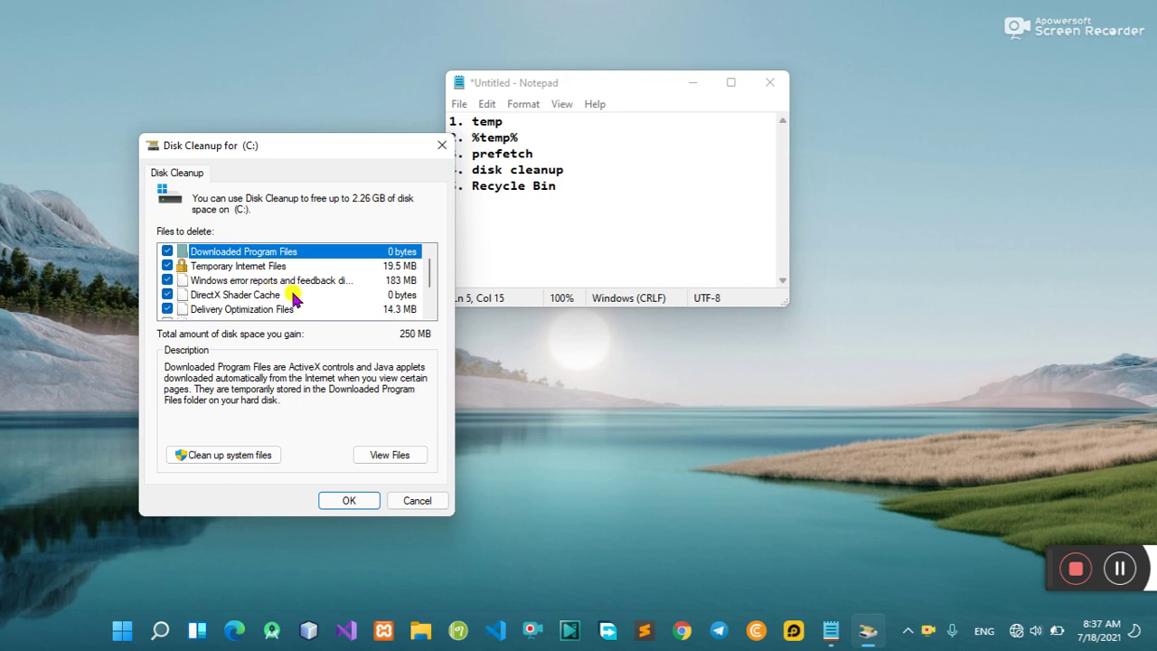
pyautogui.scroll(-2, 430, 281)
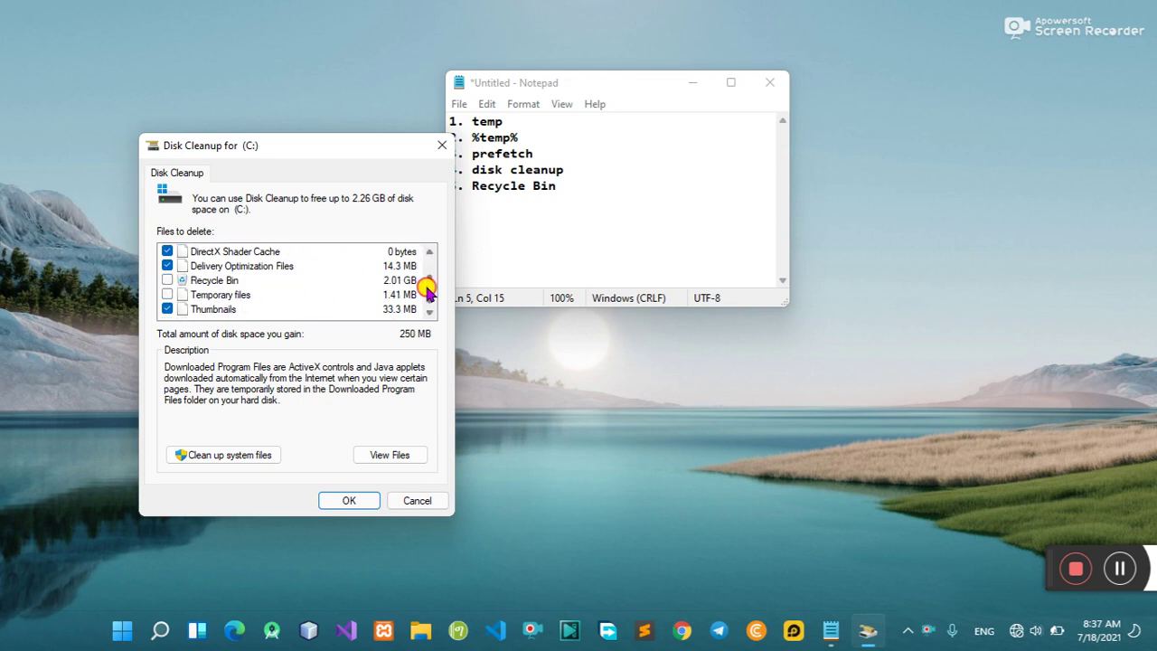
pyautogui.click(167, 280)
pyautogui.click(167, 294)
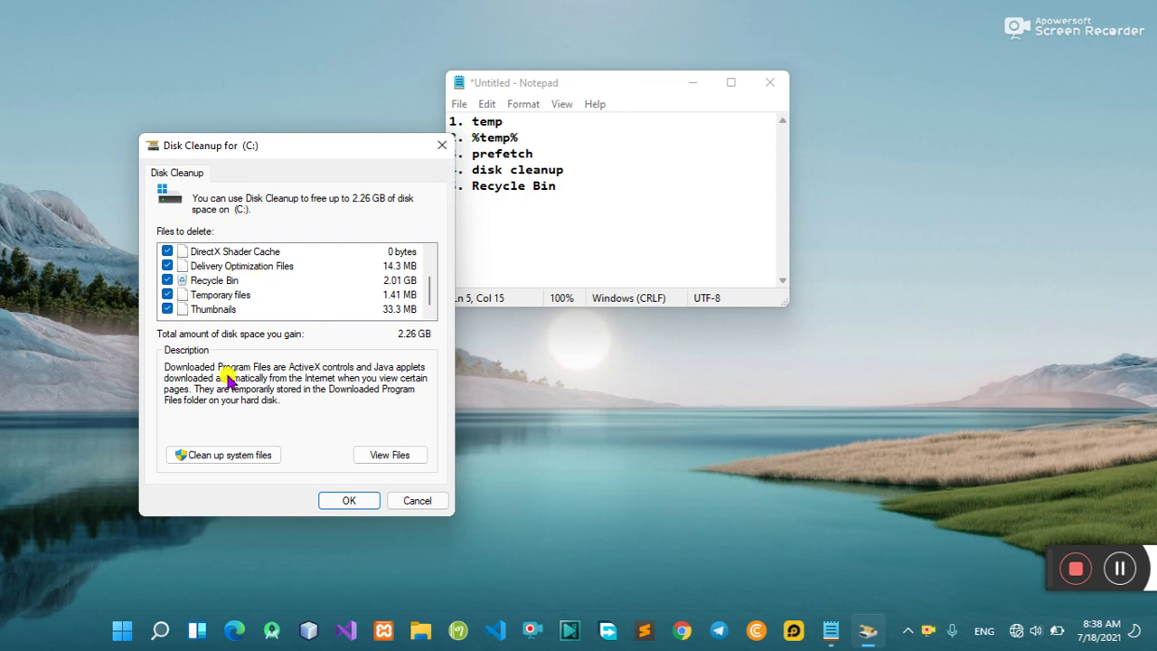
# Switch Disk Cleanup to cleaning up system files and choose drive C: for the new scan, moving Notepad out of the way
pyautogui.click(214, 456)
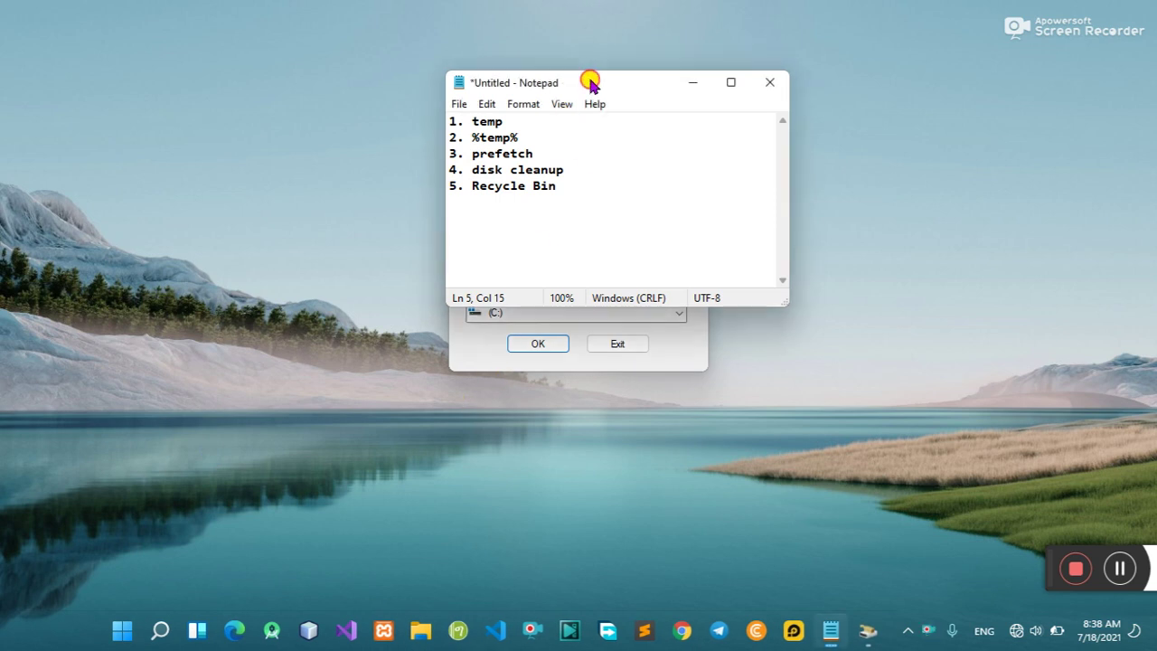
pyautogui.moveTo(586, 79); pyautogui.dragTo(756, 28)
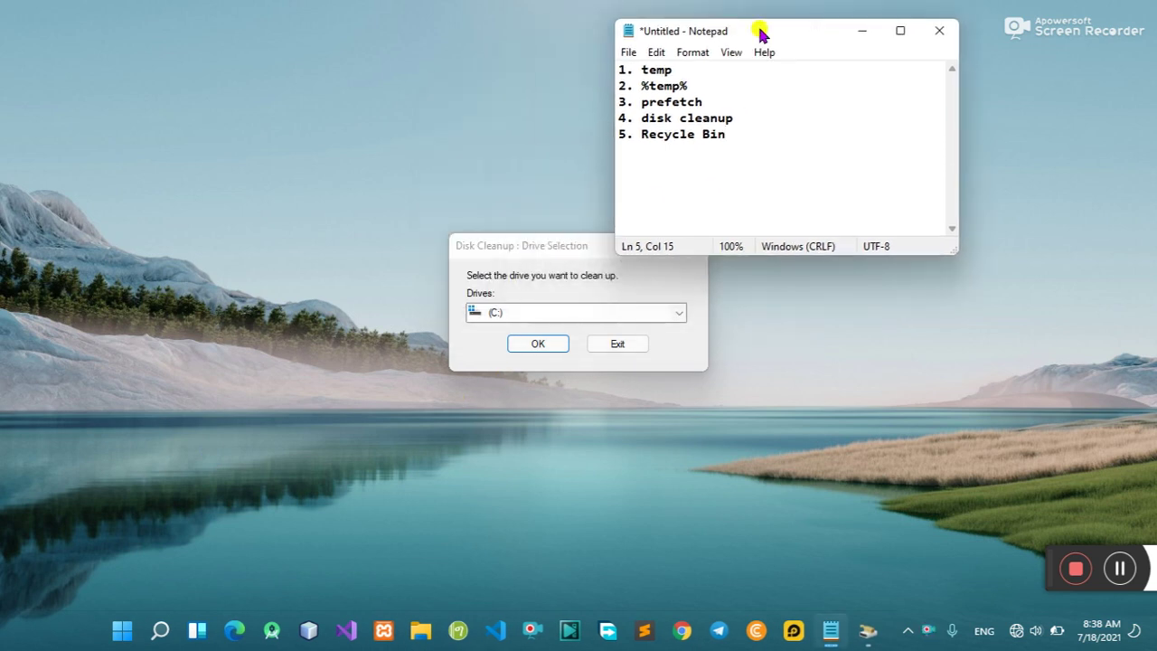
pyautogui.click(538, 345)
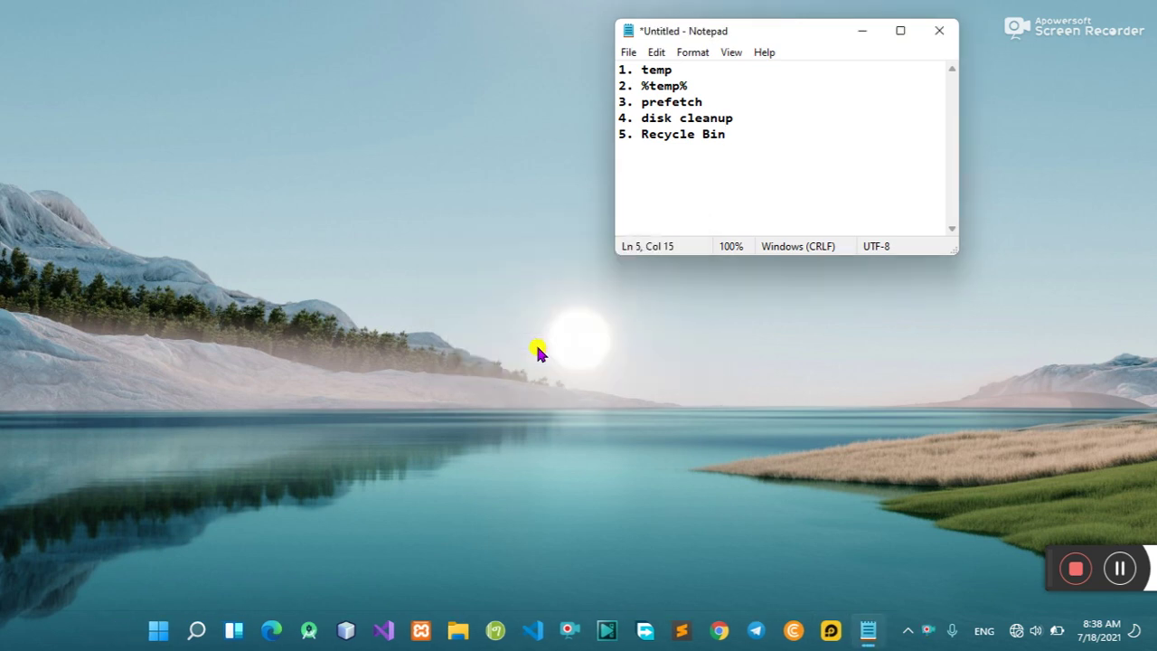
pyautogui.click(1121, 569)
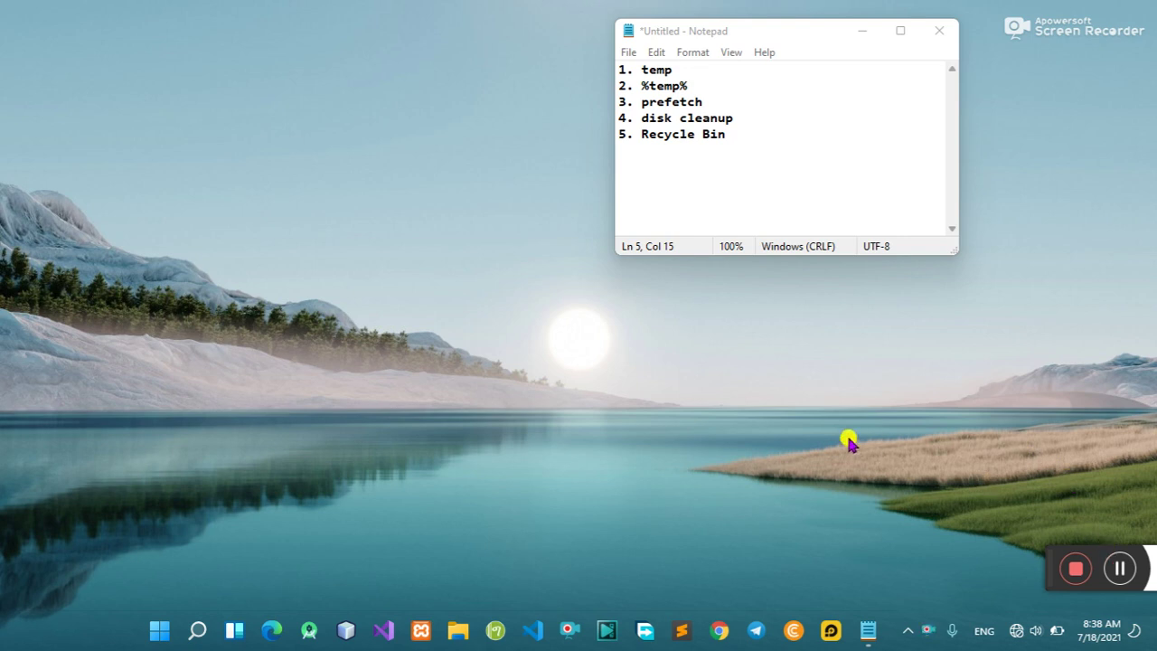
pyautogui.click(1117, 570)
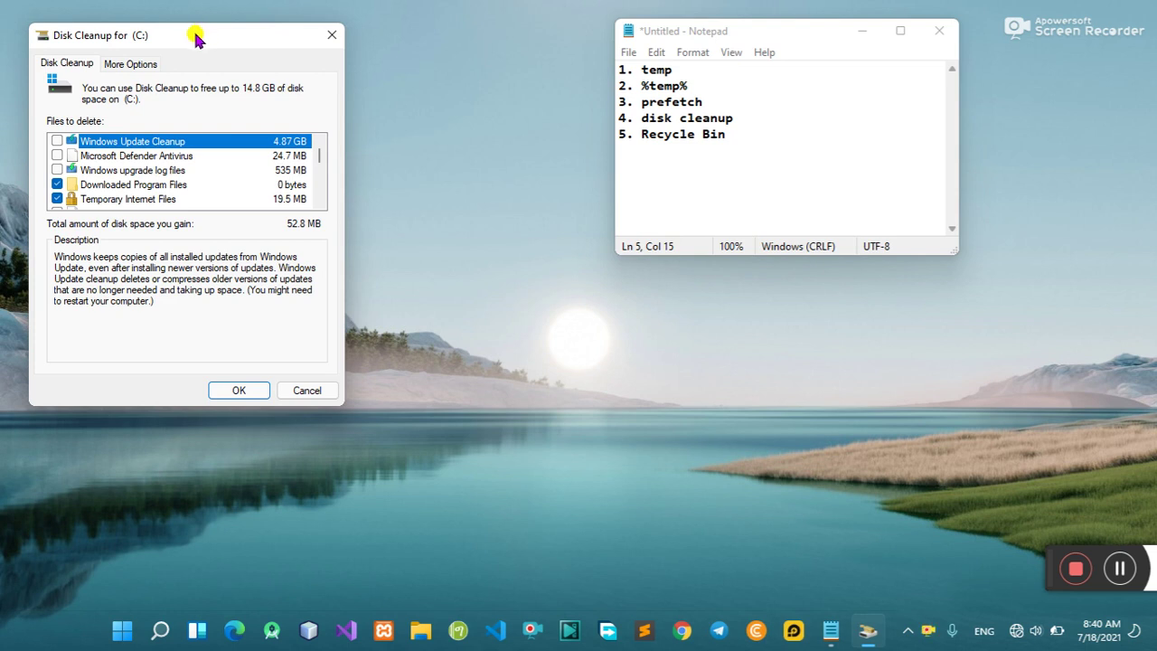
# Add Windows Update Cleanup, Microsoft Defender Antivirus and Windows upgrade log files to the drive C: cleanup, and permanently delete all selected files
pyautogui.moveTo(200, 36); pyautogui.dragTo(416, 62)
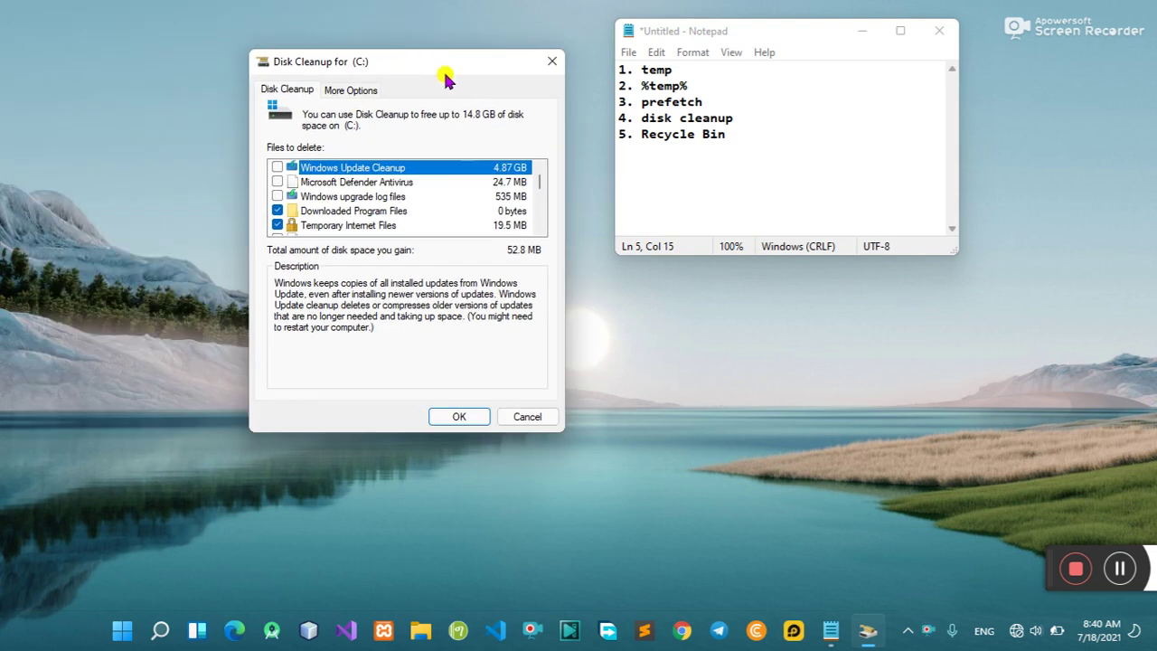
pyautogui.click(421, 212)
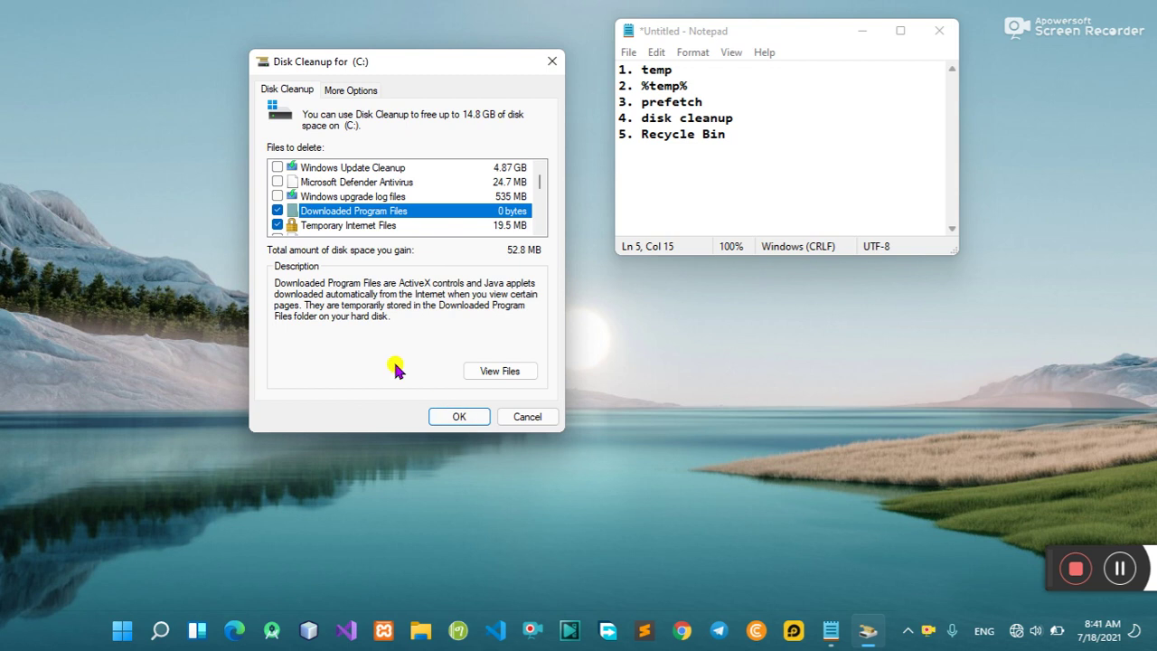
pyautogui.click(276, 168)
pyautogui.click(277, 181)
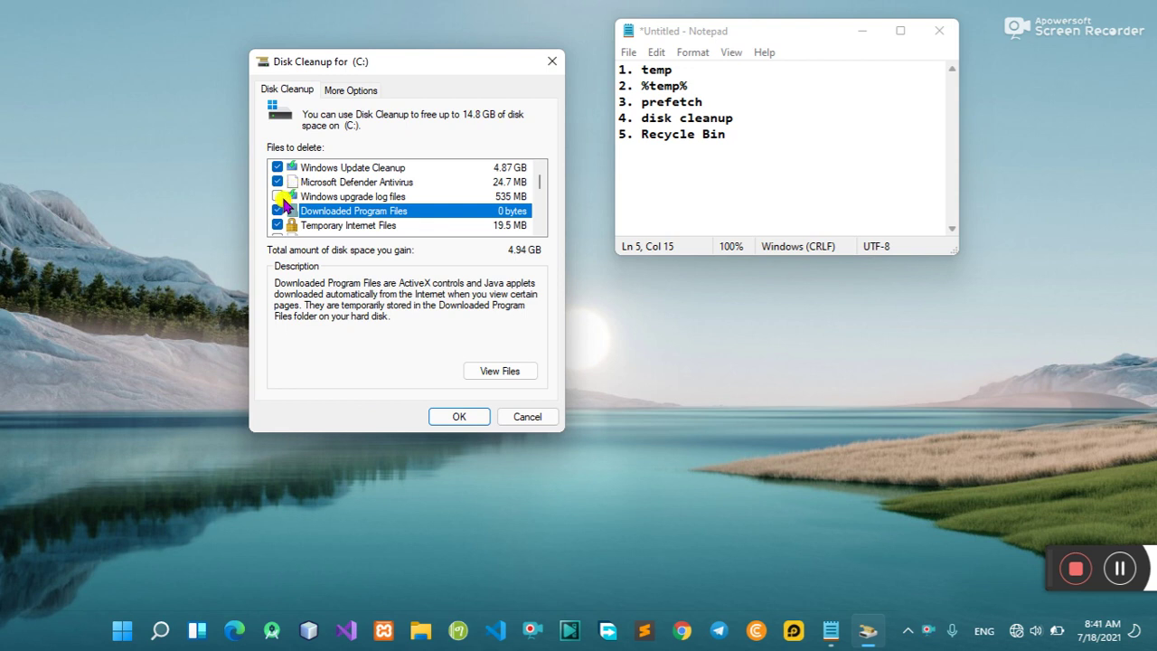
pyautogui.click(276, 197)
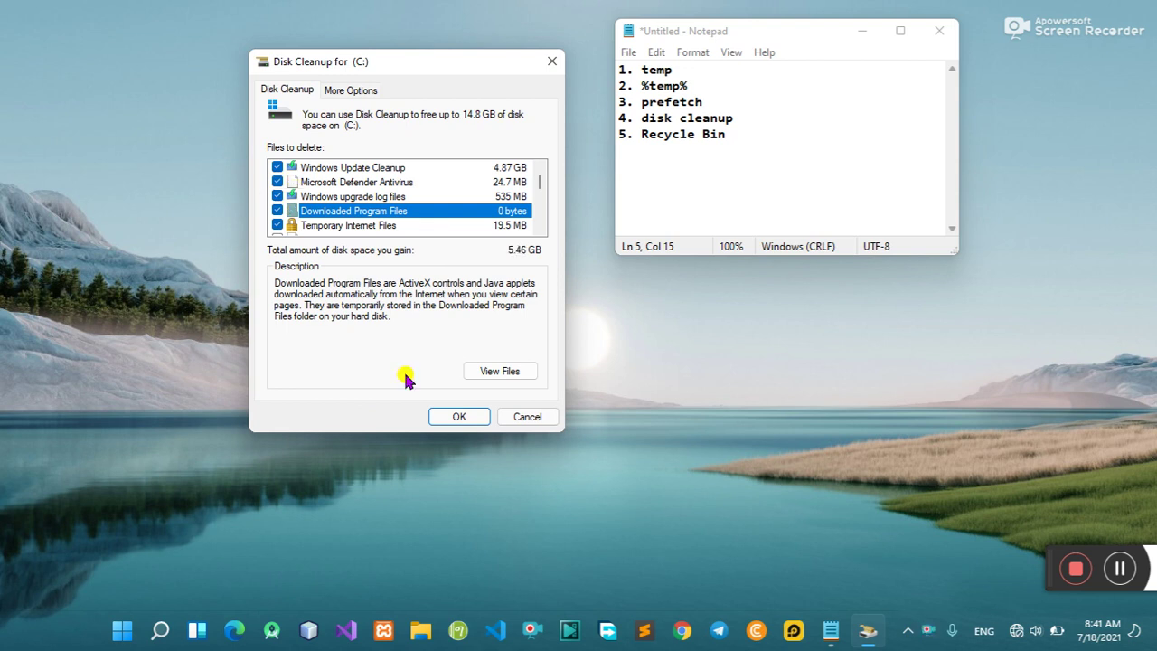
pyautogui.click(459, 416)
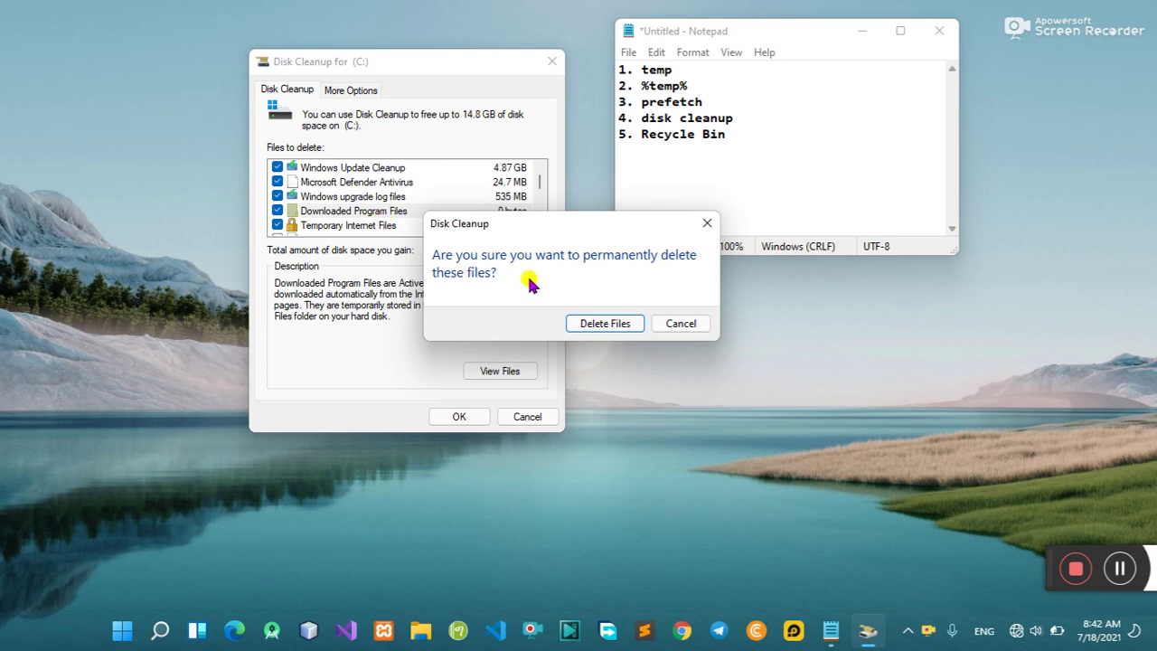
pyautogui.click(602, 323)
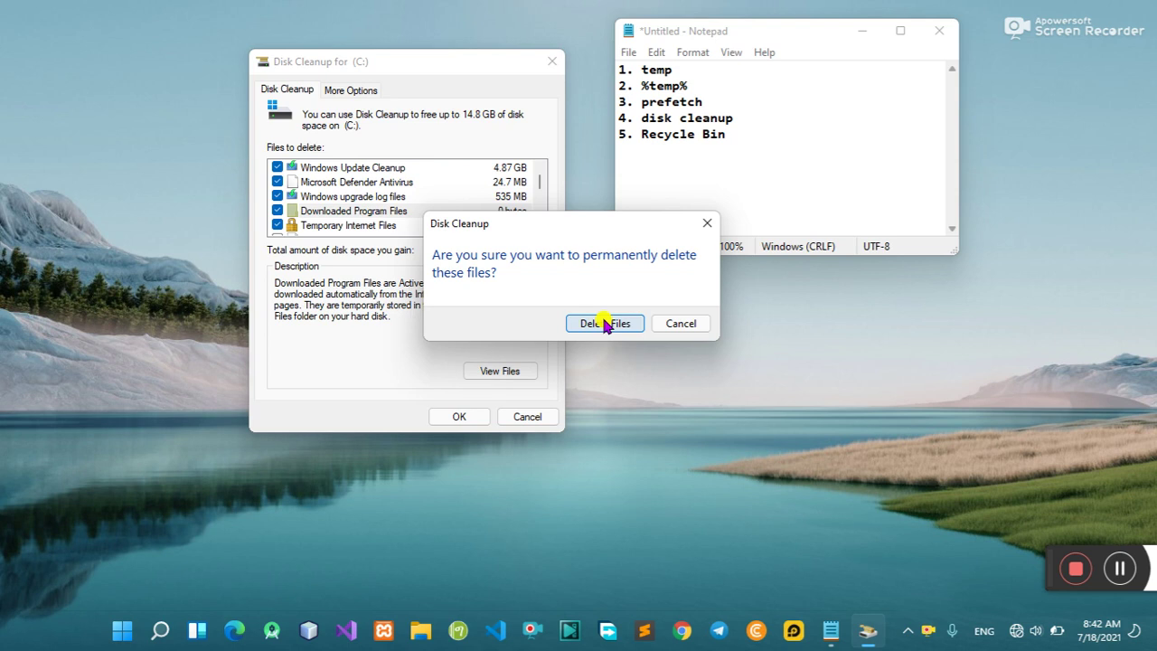
pyautogui.click(602, 322)
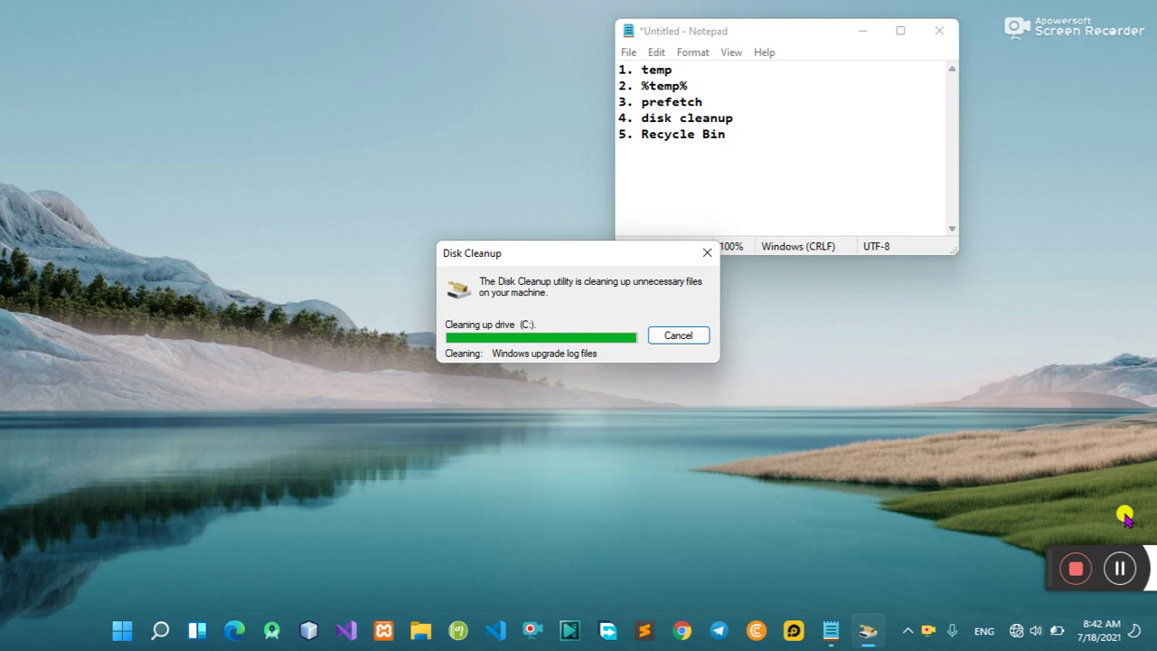
pyautogui.click(1121, 567)
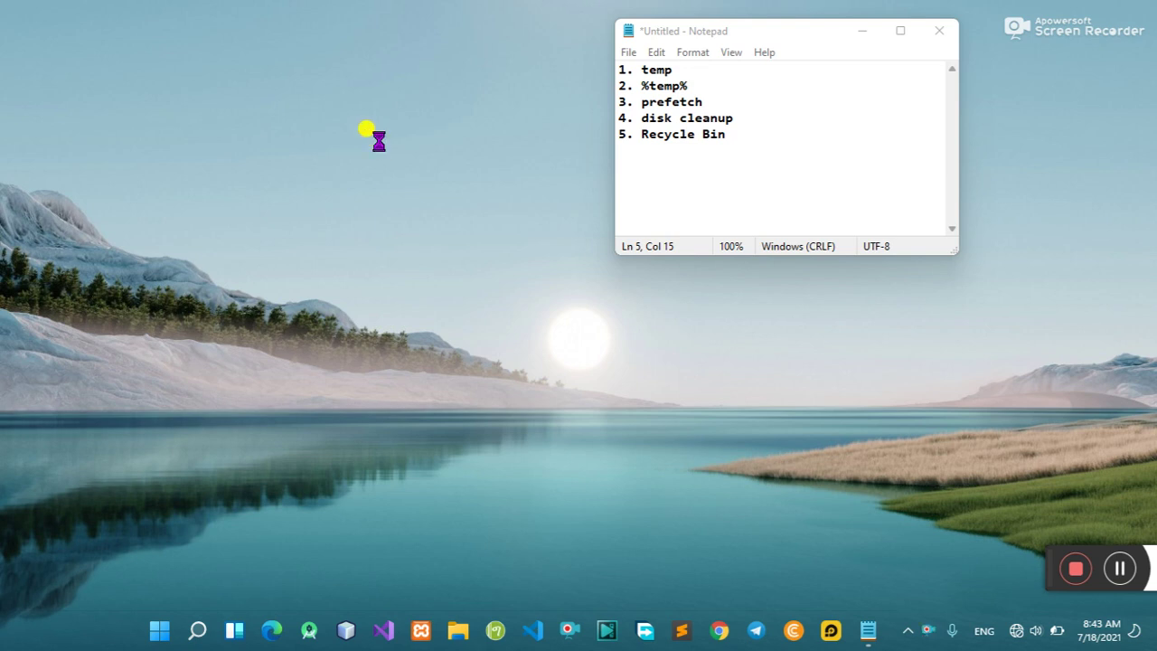
# Show the desktop icons and open the Recycle Bin
pyautogui.hotkey('shift', 'F10')
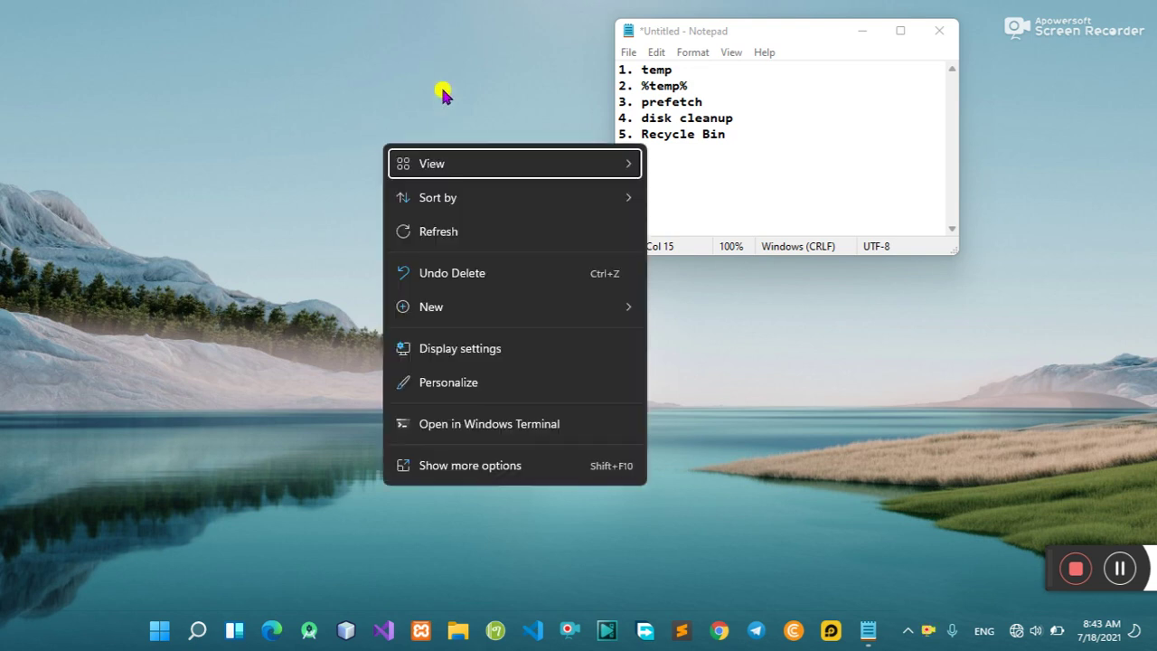
pyautogui.moveTo(432, 165)
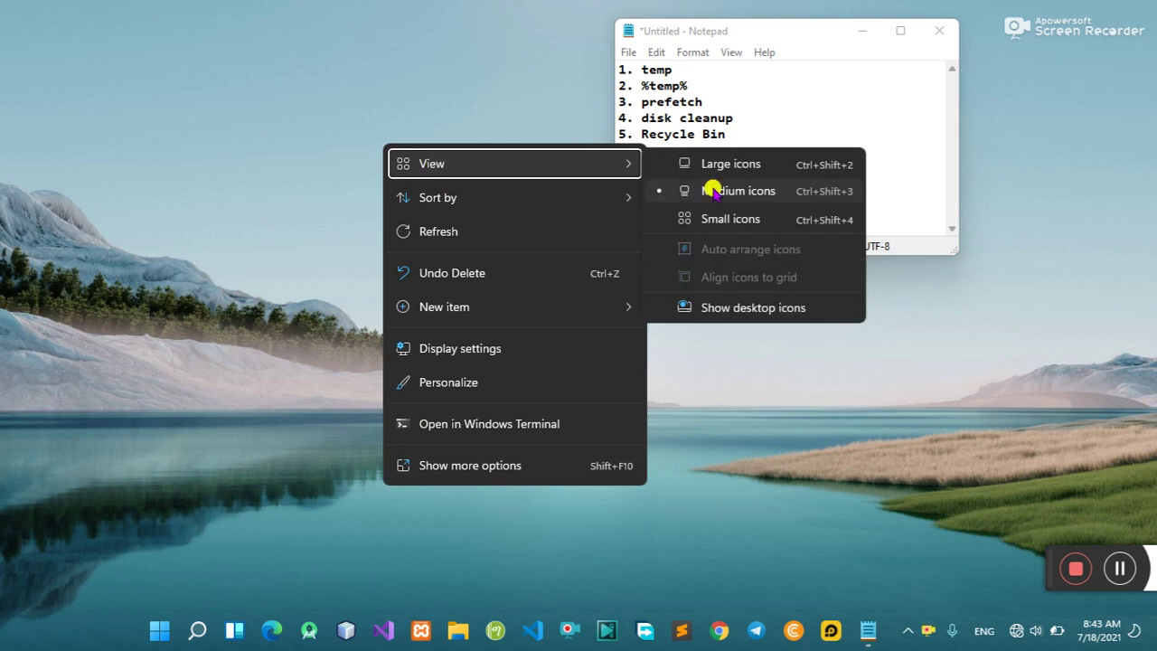
pyautogui.click(712, 309)
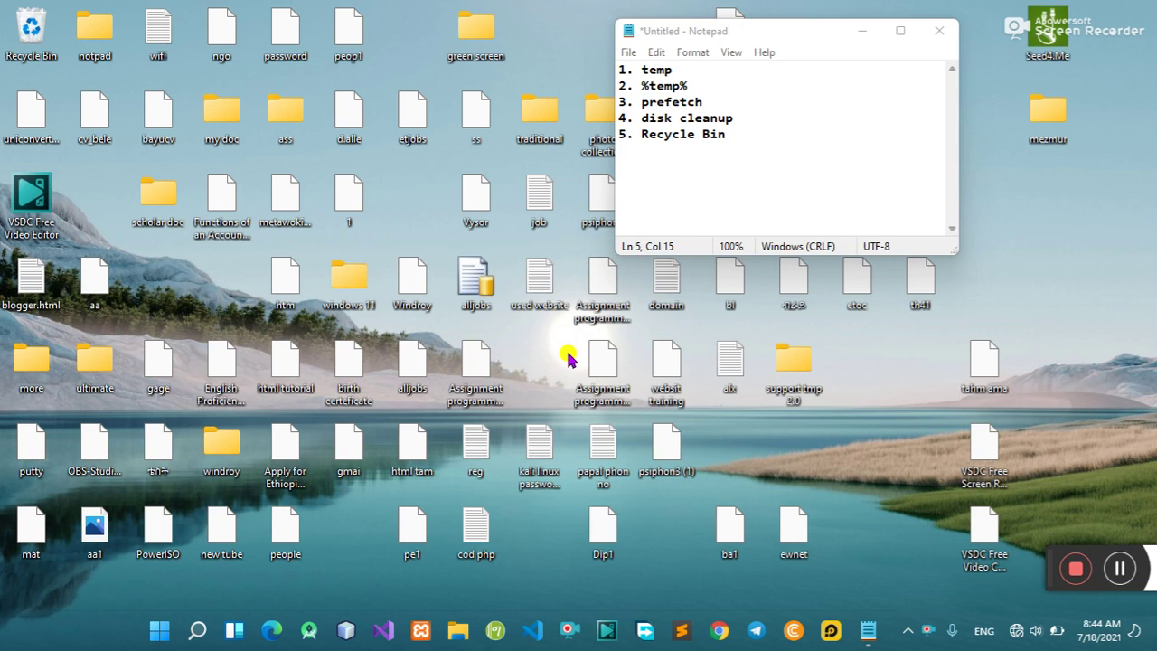
pyautogui.doubleClick(33, 35)
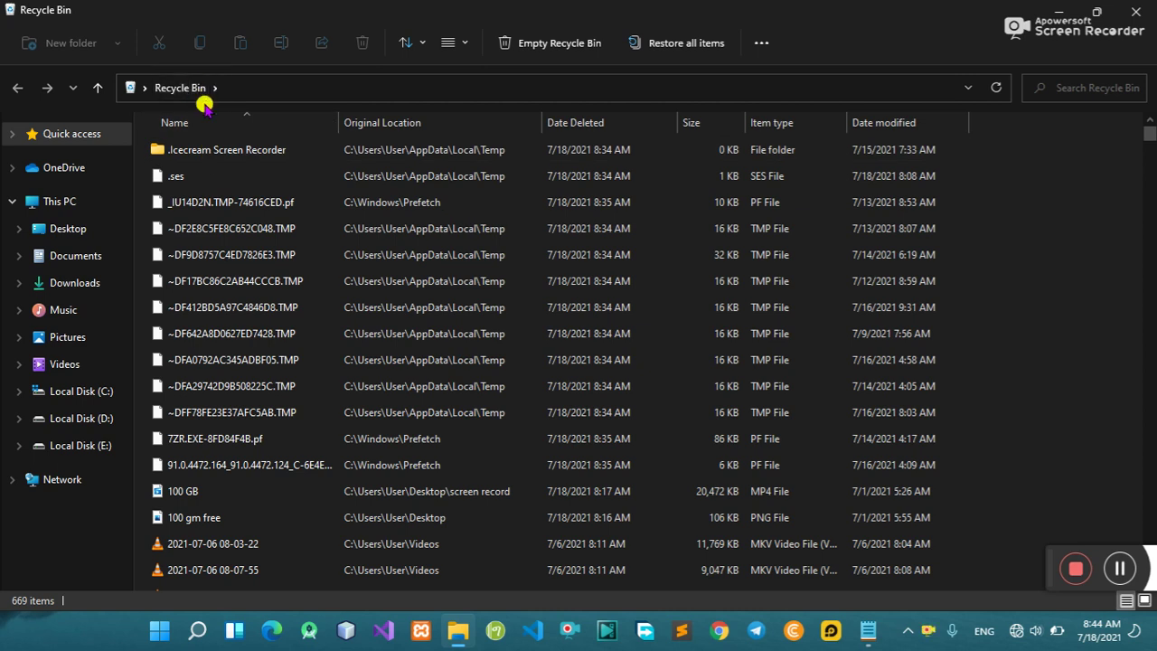
# Permanently delete all items in the Recycle Bin, confirm the deletion, and close its window
pyautogui.rightClick(200, 150)
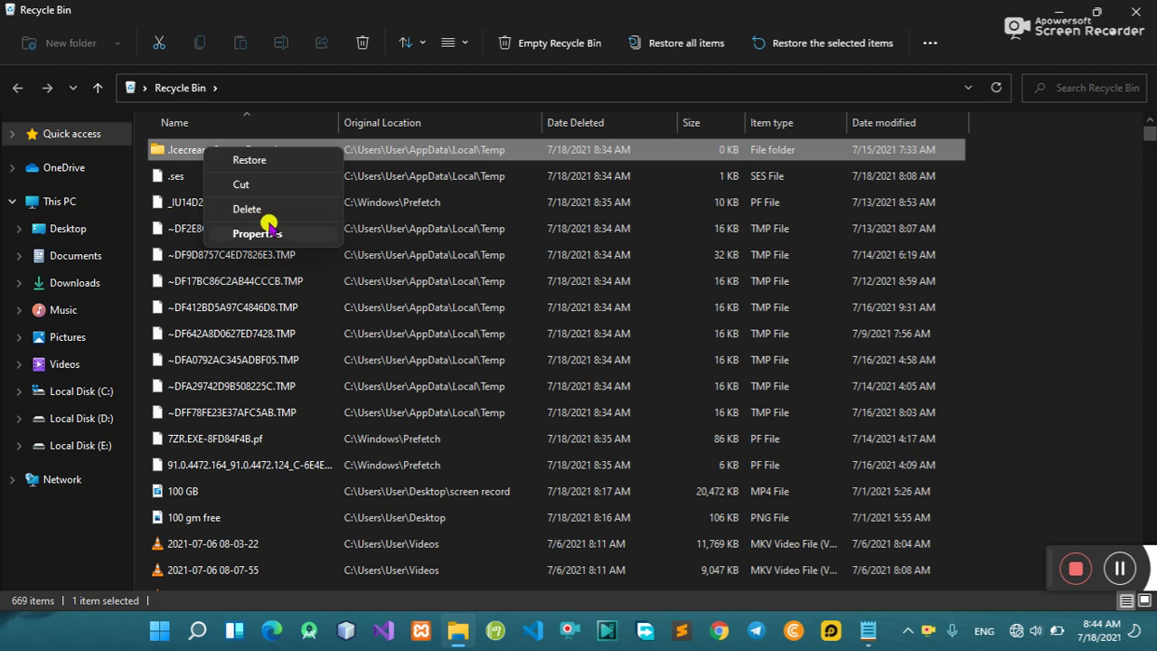
pyautogui.click(296, 333)
pyautogui.click(296, 333)
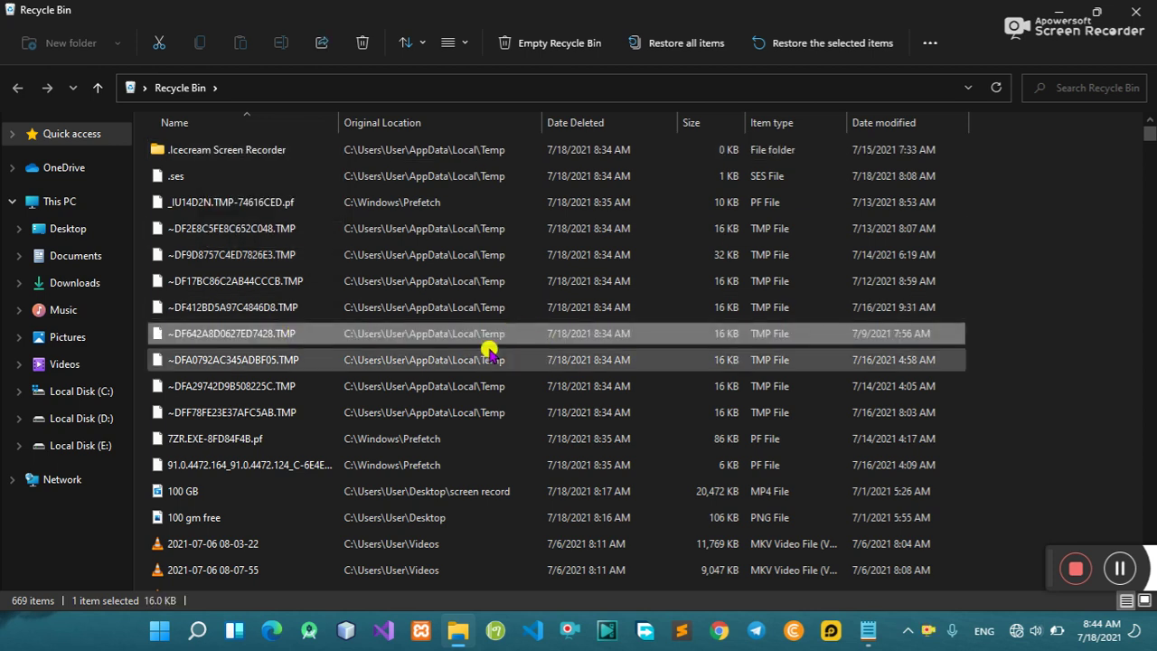
pyautogui.hotkey('ctrl', 'a')
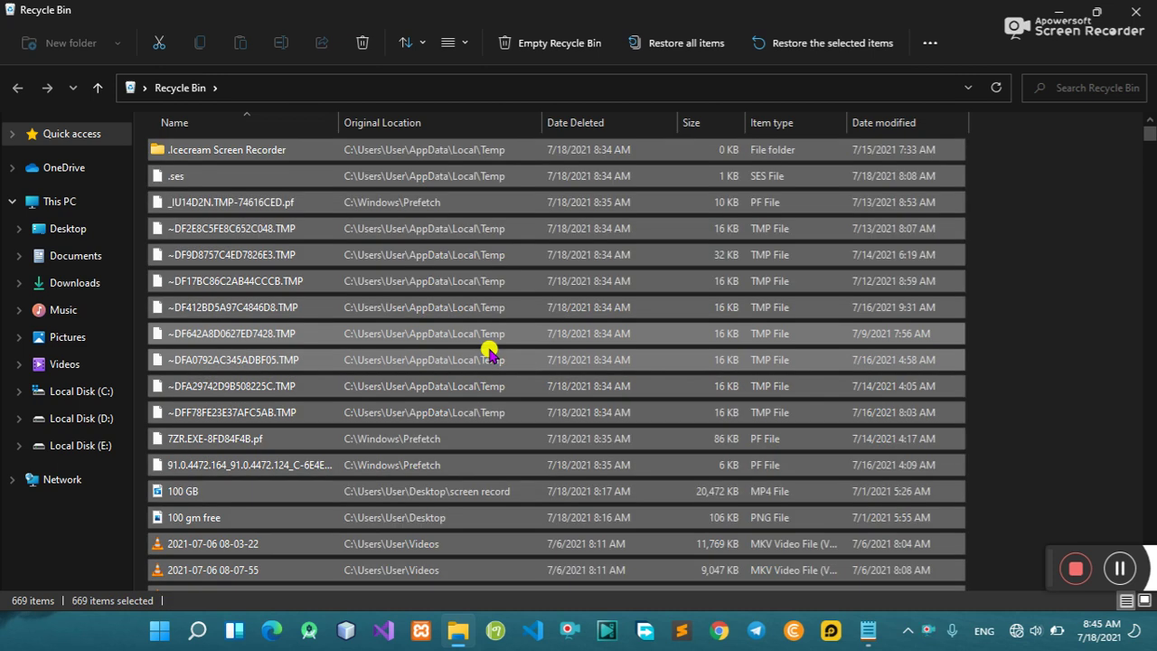
pyautogui.press('Delete')
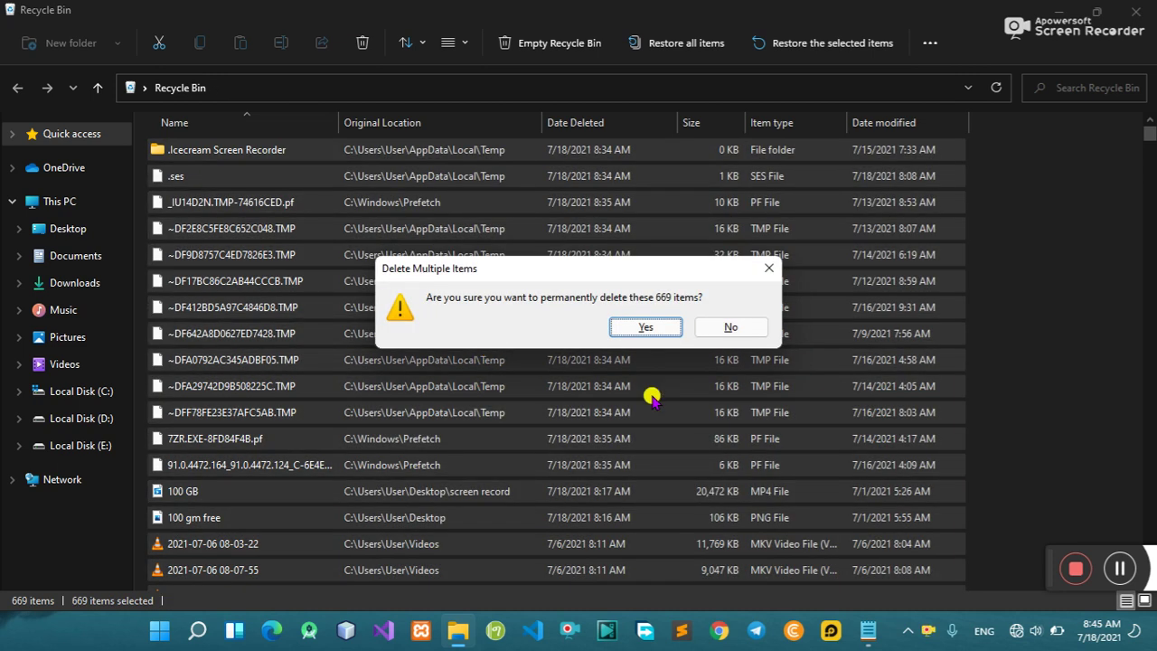
pyautogui.click(638, 327)
pyautogui.click(646, 329)
pyautogui.click(645, 329)
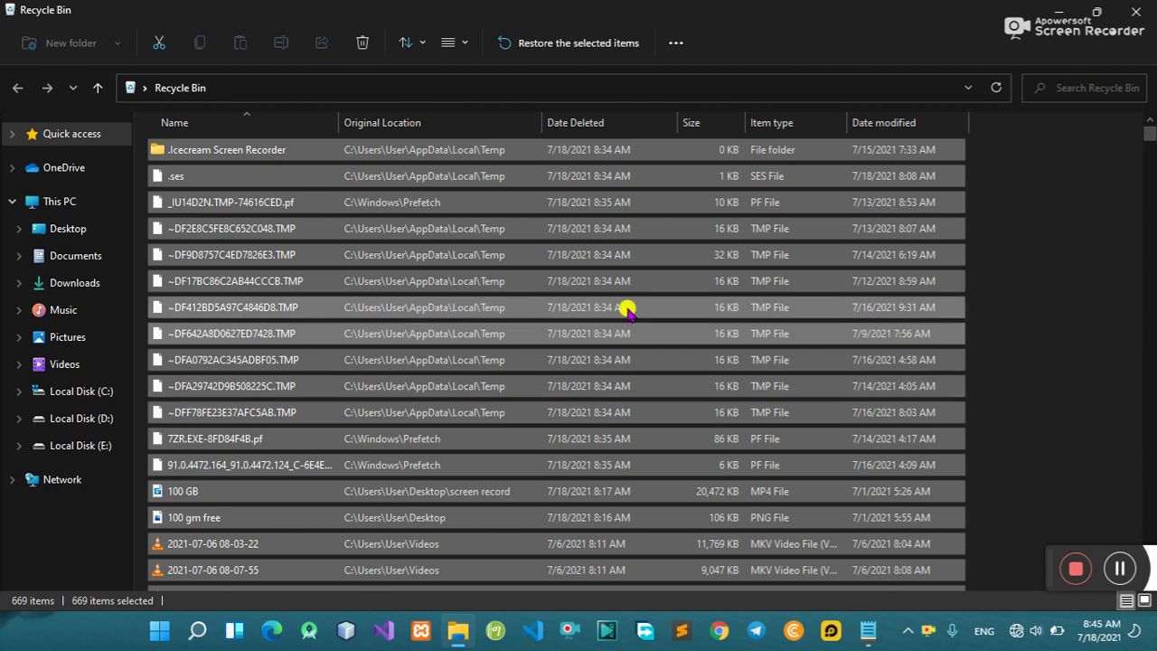
pyautogui.press('Delete')
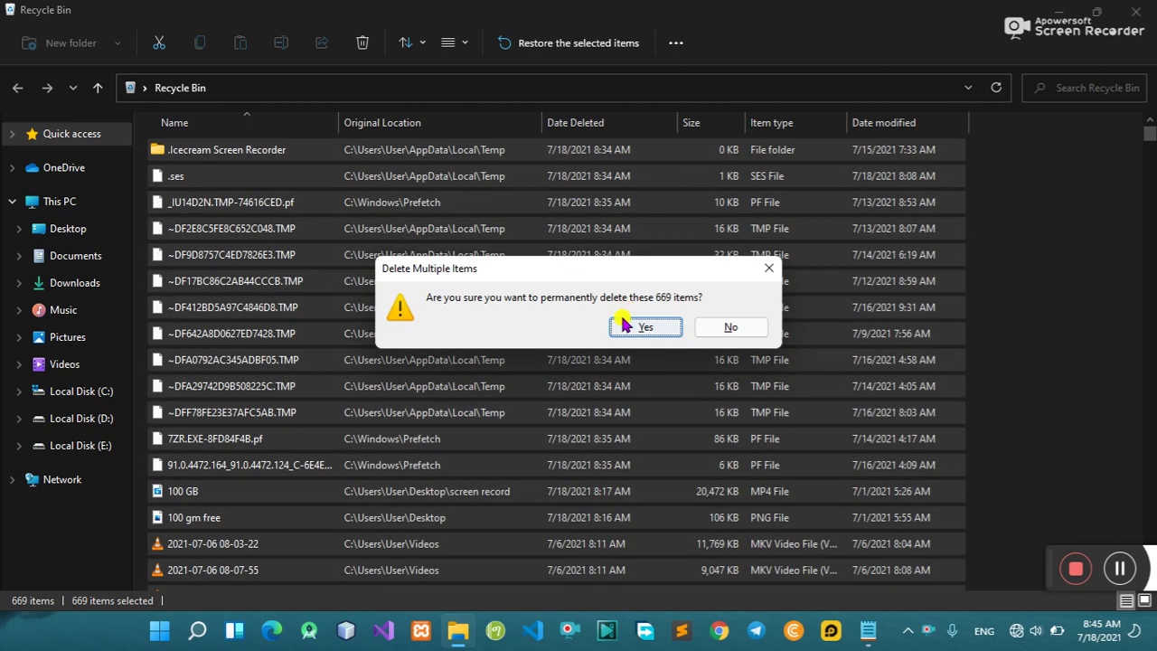
pyautogui.click(637, 326)
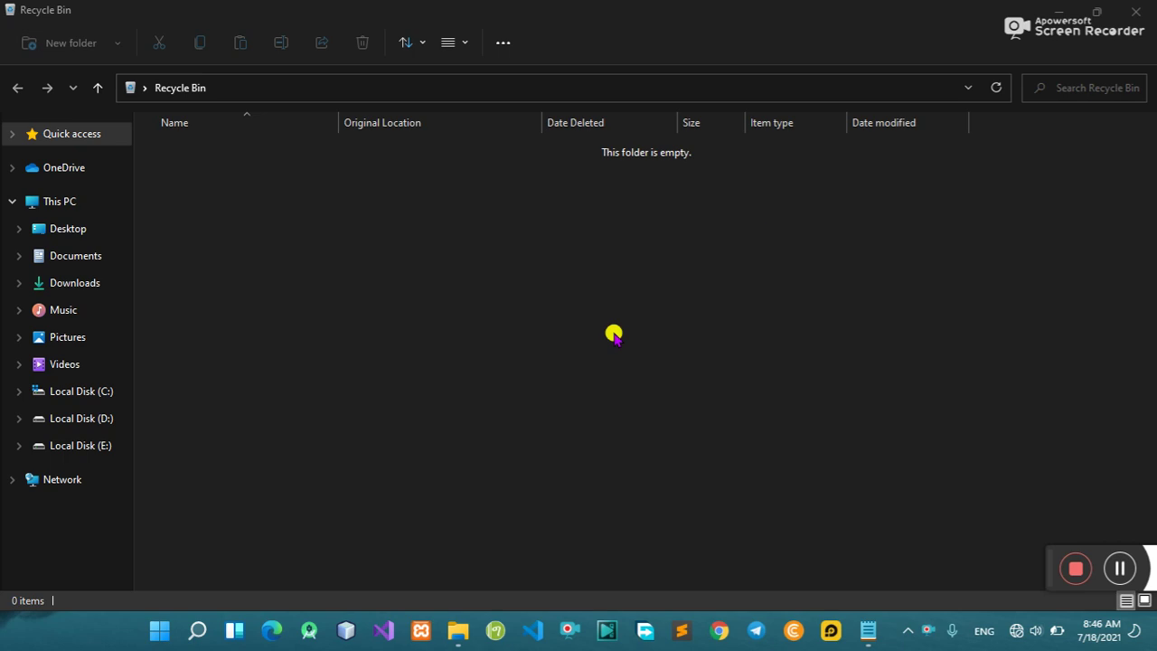
pyautogui.click(1130, 11)
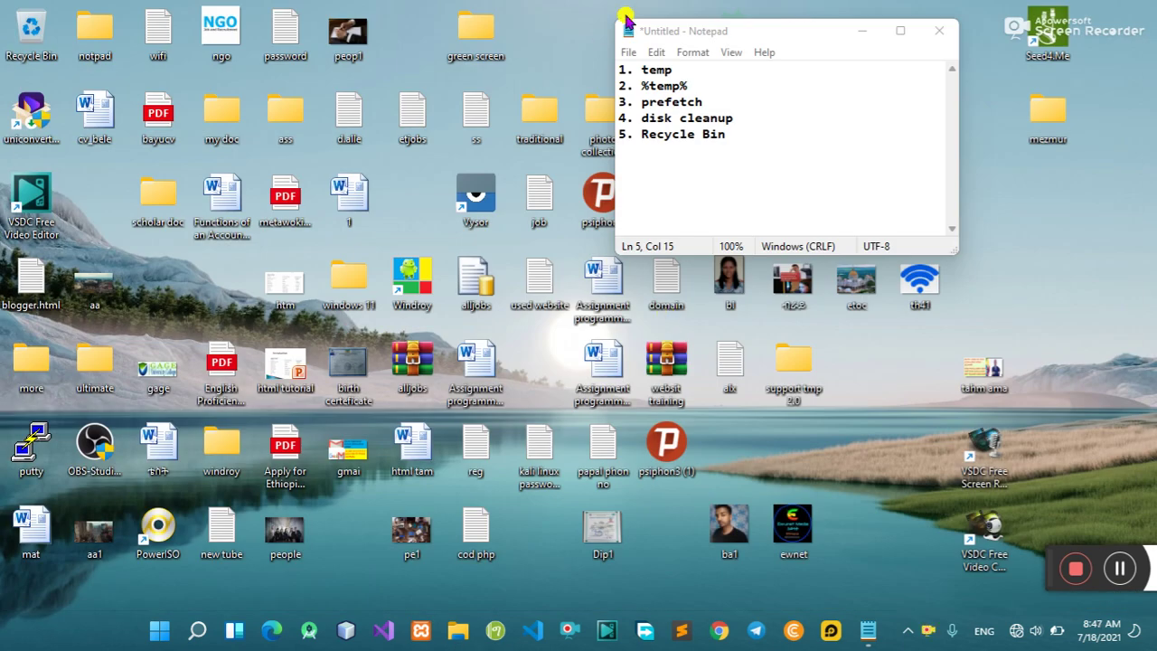
# Hide the desktop icons again through the desktop's view options
pyautogui.rightClick(542, 33)
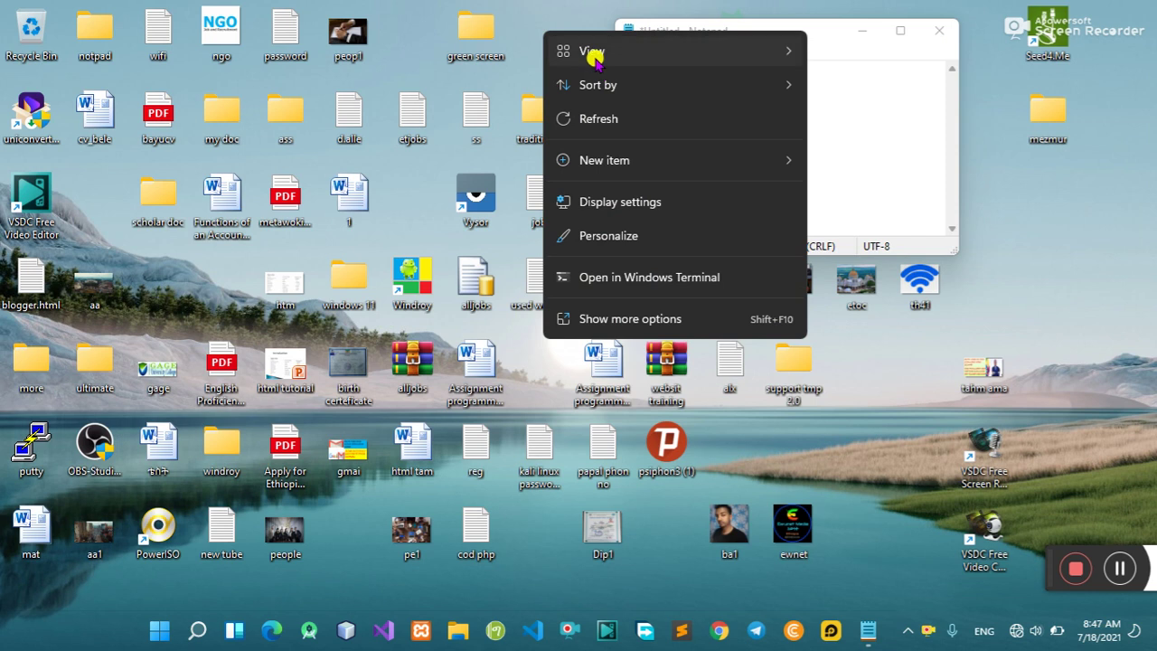
pyautogui.moveTo(594, 50)
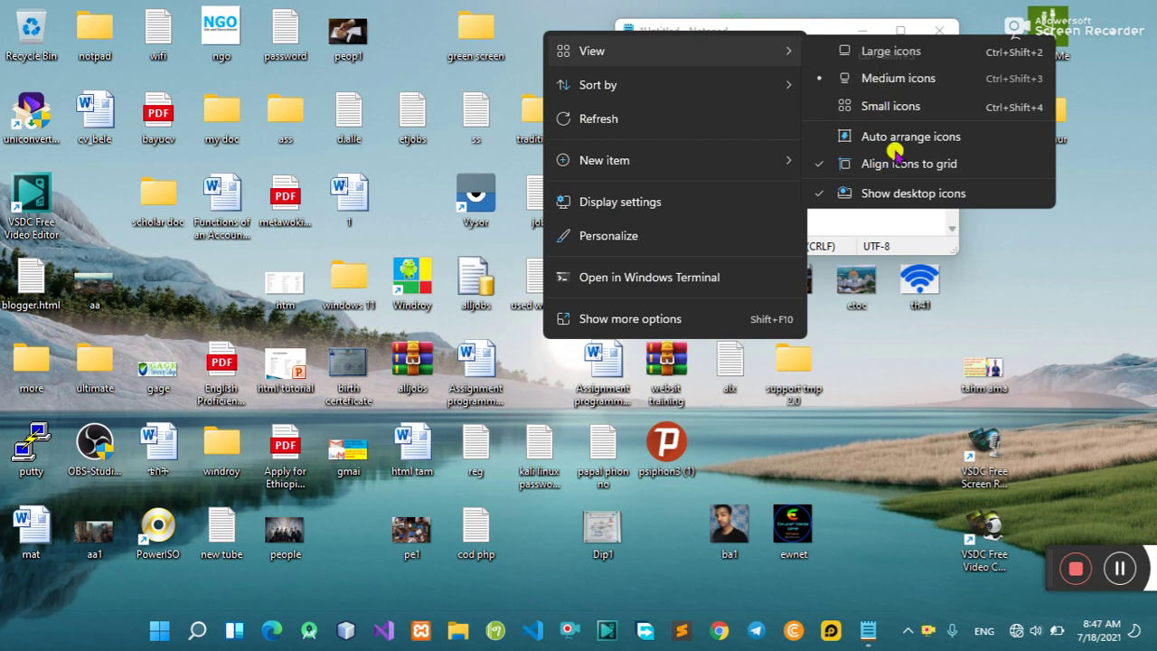
pyautogui.click(875, 192)
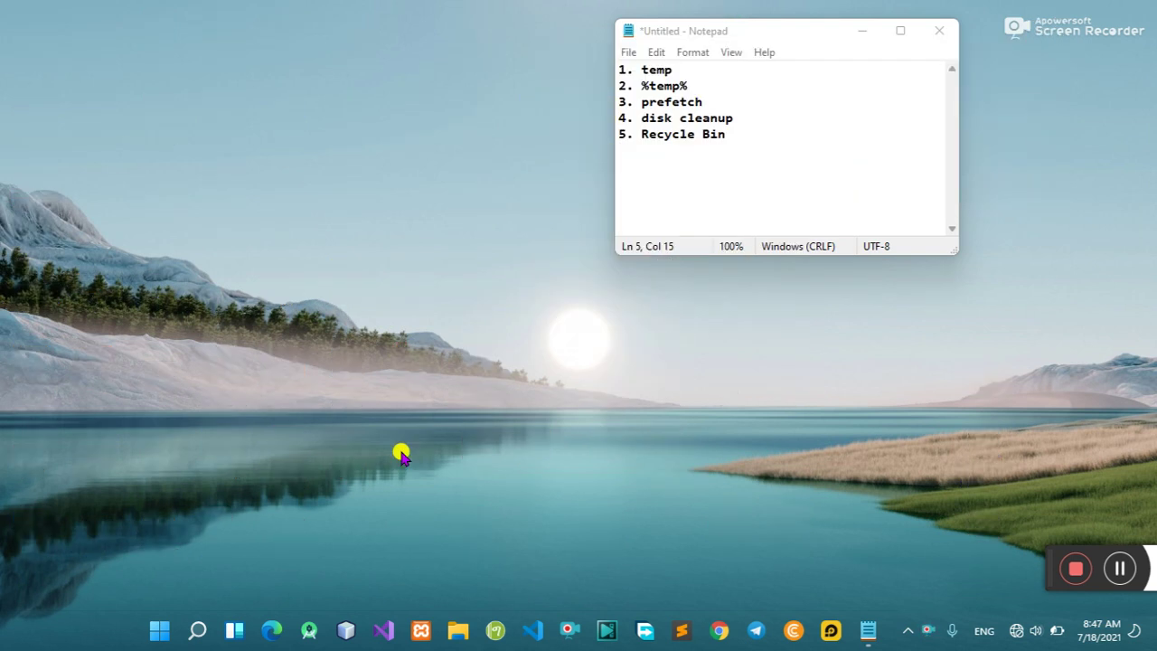
# Search Windows for "strt", open the Startup Apps system settings, and go to the Startup page
pyautogui.click(199, 631)
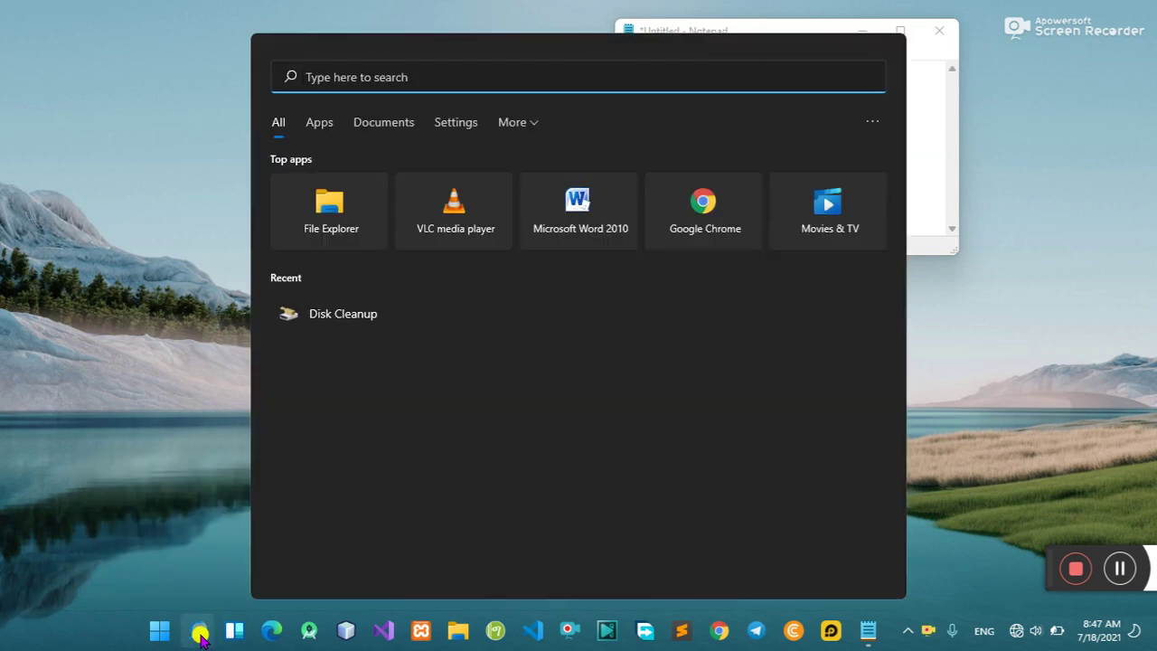
pyautogui.write('str')
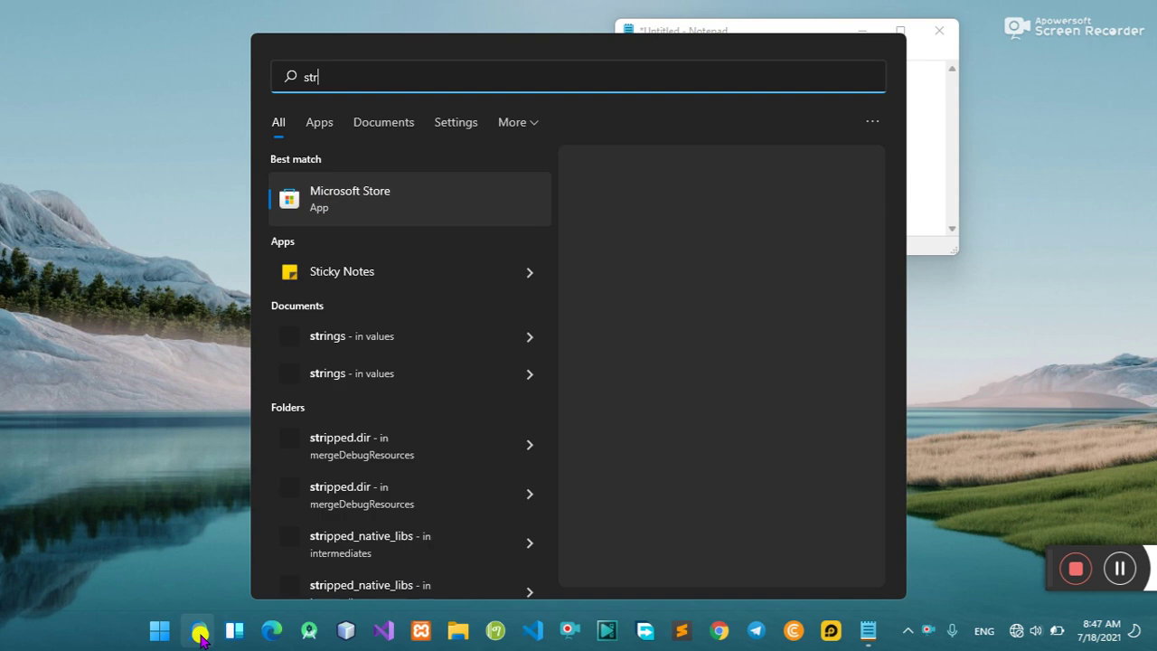
pyautogui.write('t')
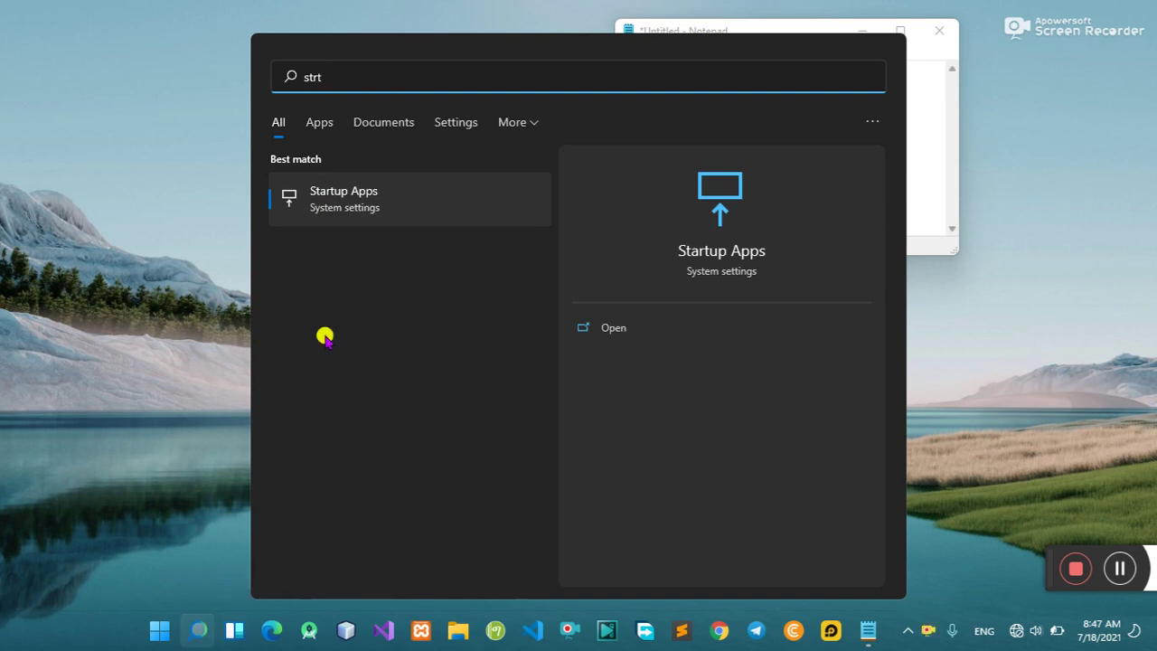
pyautogui.click(362, 197)
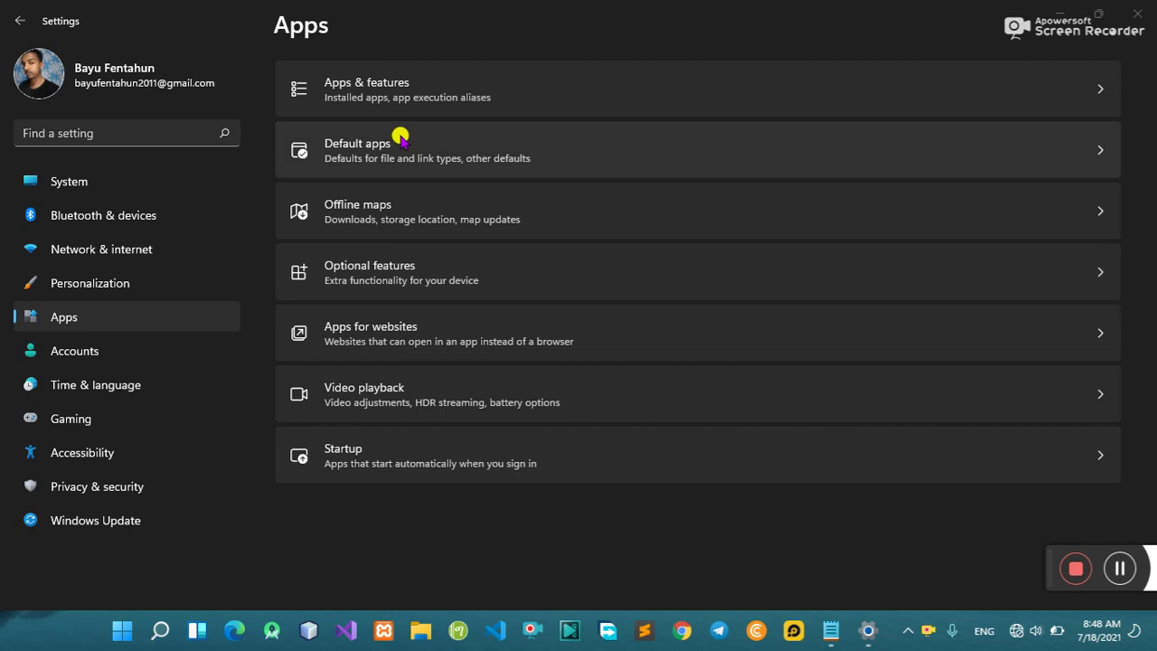
pyautogui.click(339, 458)
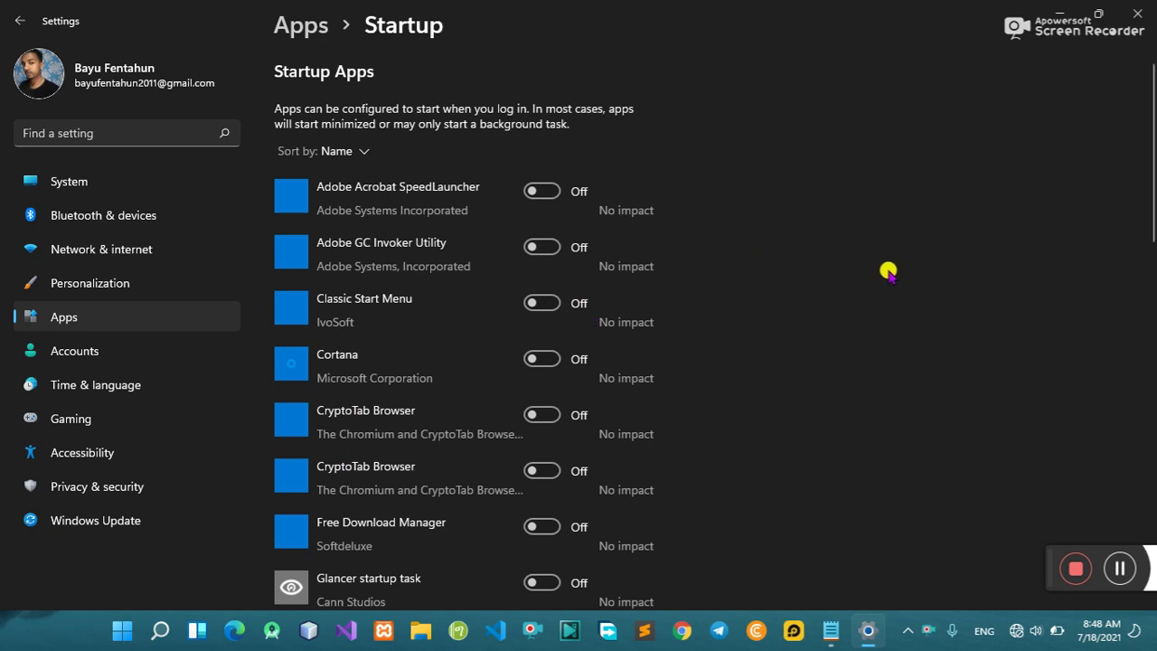
# Switch Adobe Acrobat SpeedLauncher on and back off as a startup app, and turn off Seed4.Me VPN Client
pyautogui.click(544, 191)
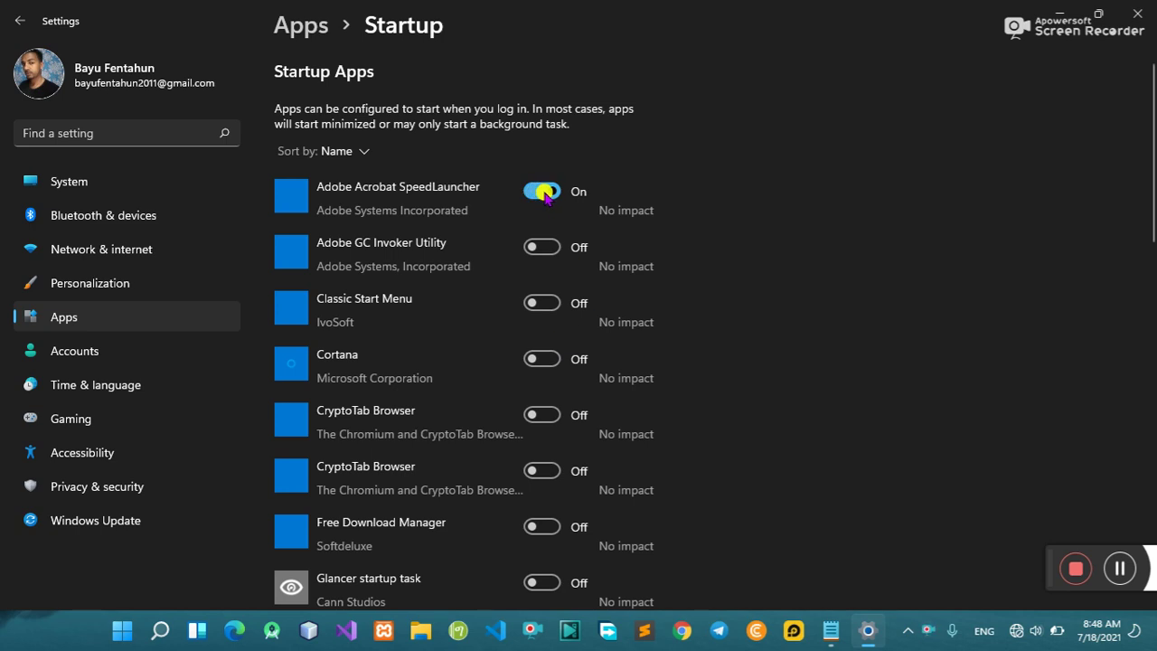
pyautogui.click(543, 191)
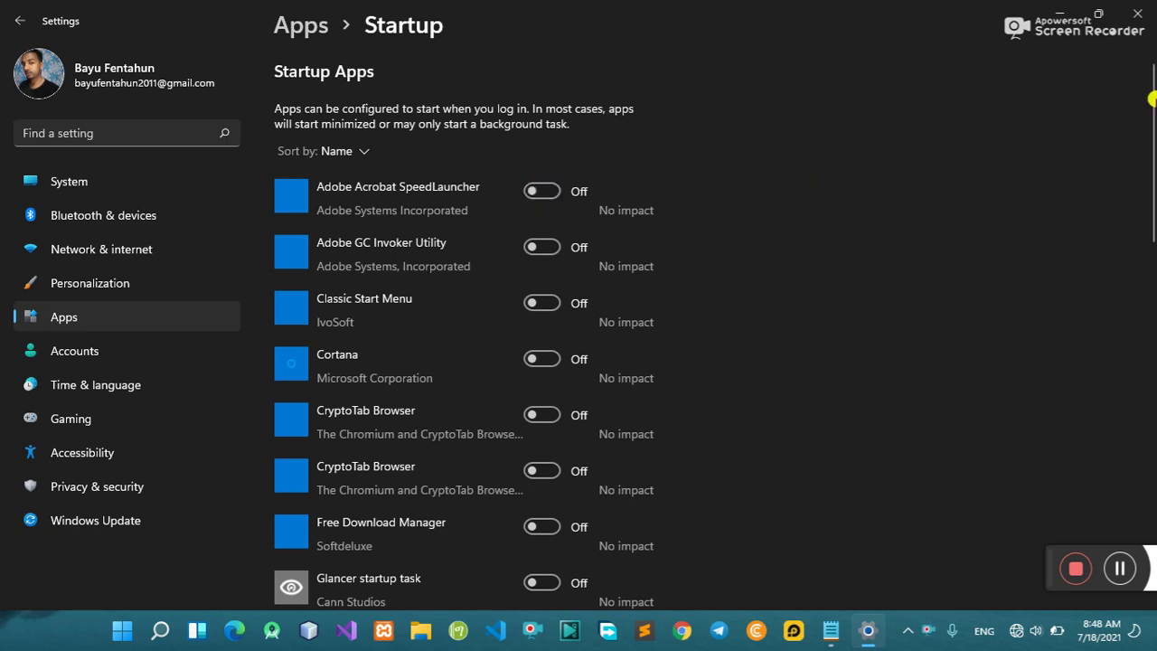
pyautogui.moveTo(1148, 98); pyautogui.dragTo(1152, 334)
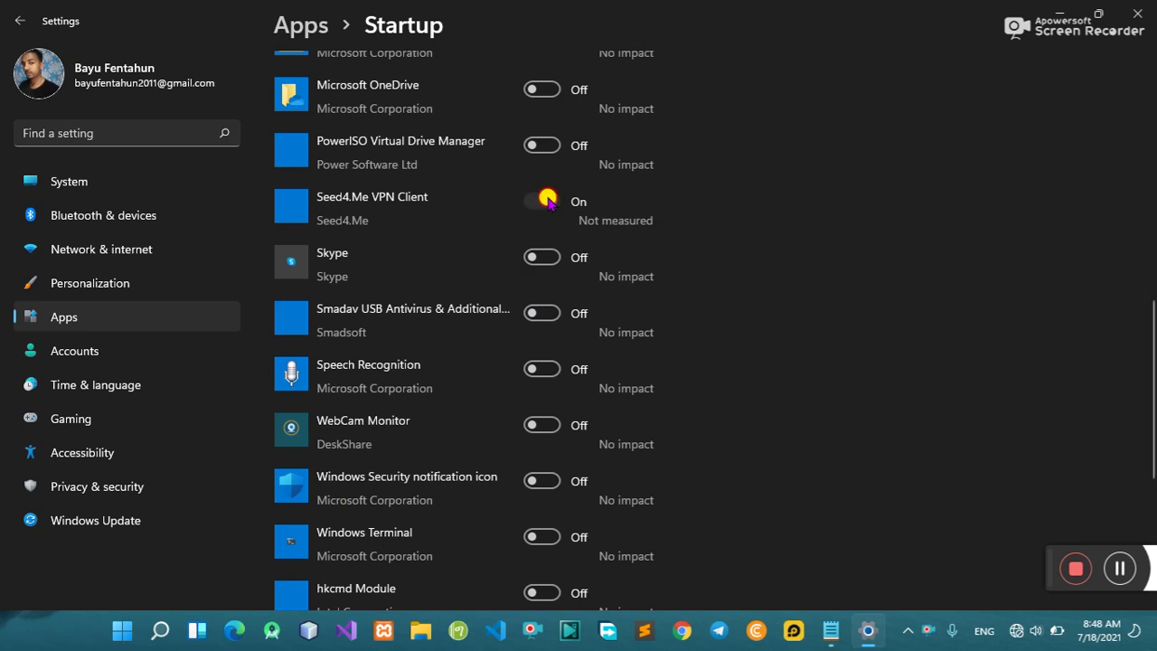
pyautogui.click(553, 200)
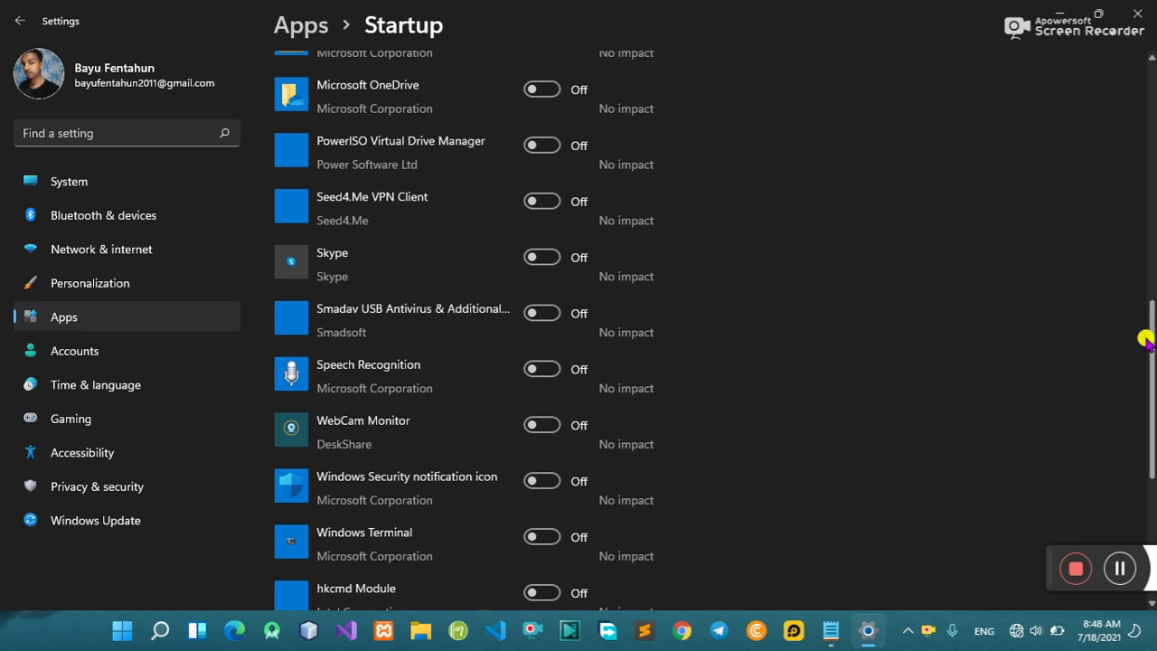
# Review the rest of the Startup Apps list for programs that start automatically at sign-in
pyautogui.moveTo(1150, 335); pyautogui.dragTo(1146, 398)
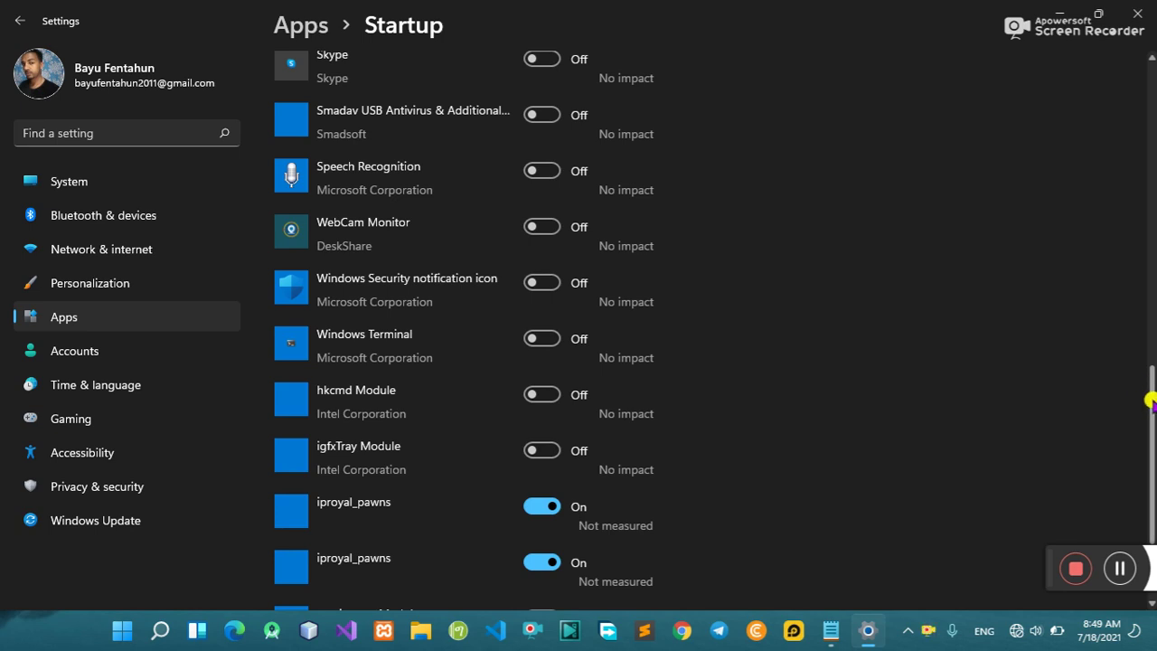
pyautogui.moveTo(1148, 389); pyautogui.dragTo(1148, 425)
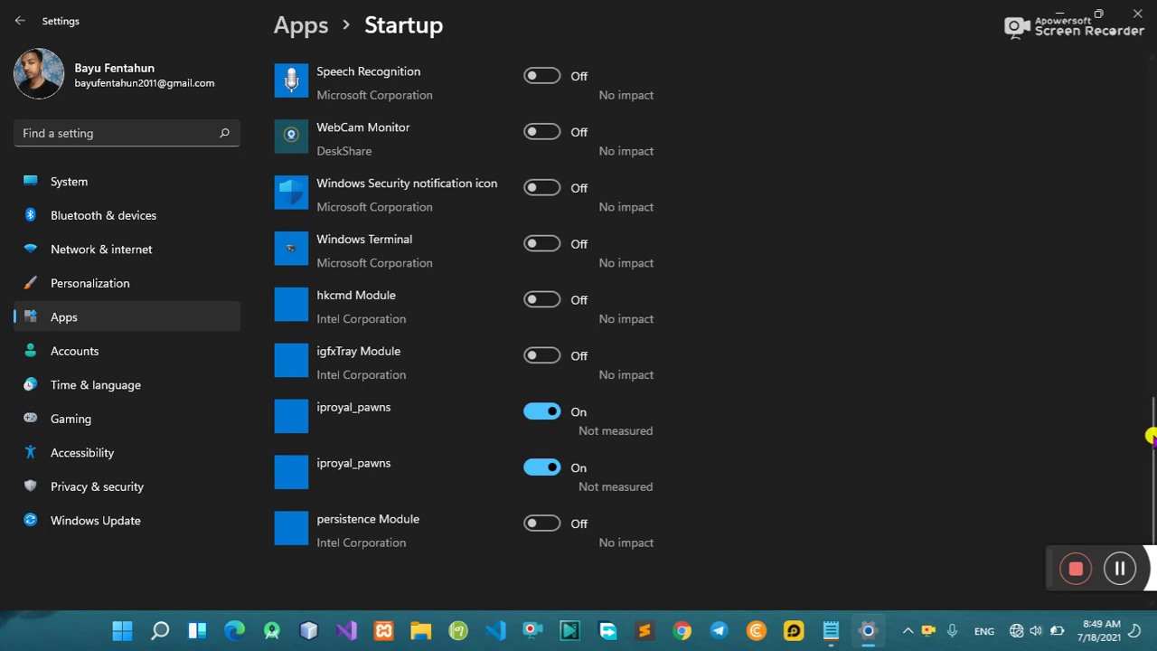
pyautogui.scroll(2, 1141, 398)
pyautogui.scroll(5, 1139, 393)
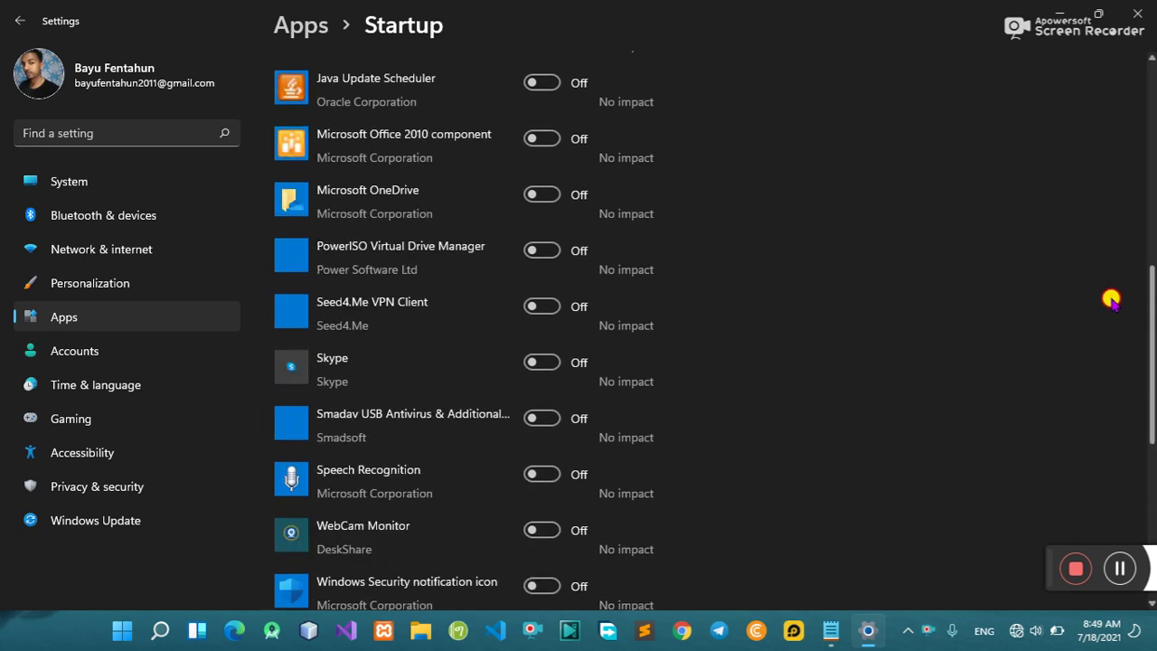
pyautogui.scroll(1, 1104, 239)
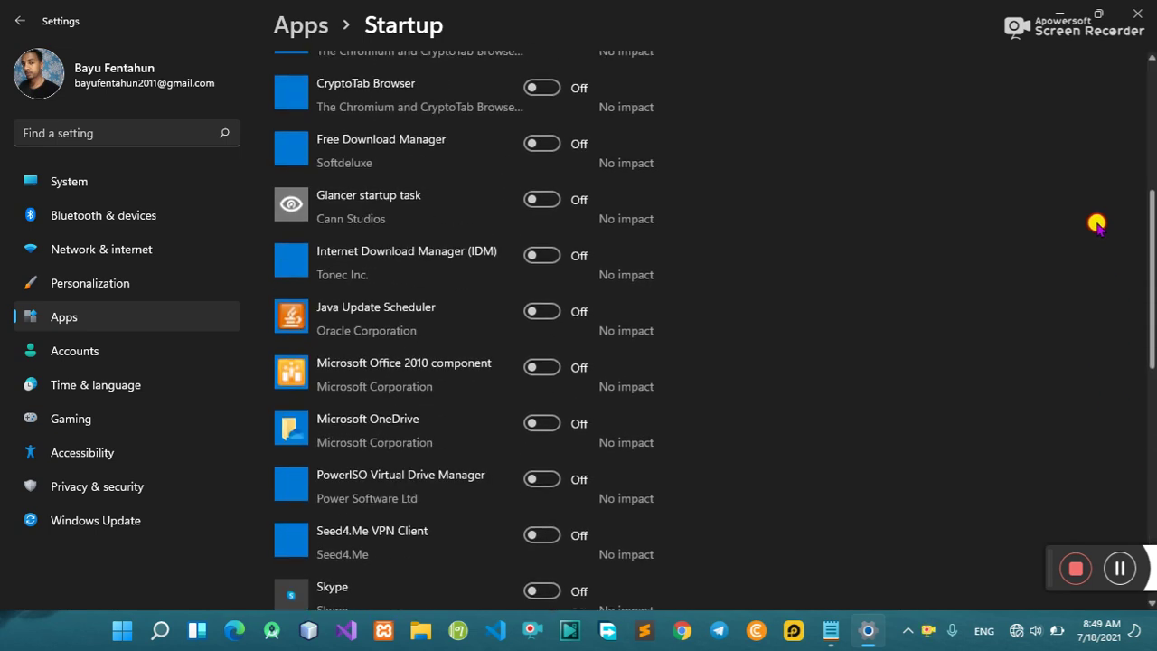
pyautogui.scroll(4, 1093, 217)
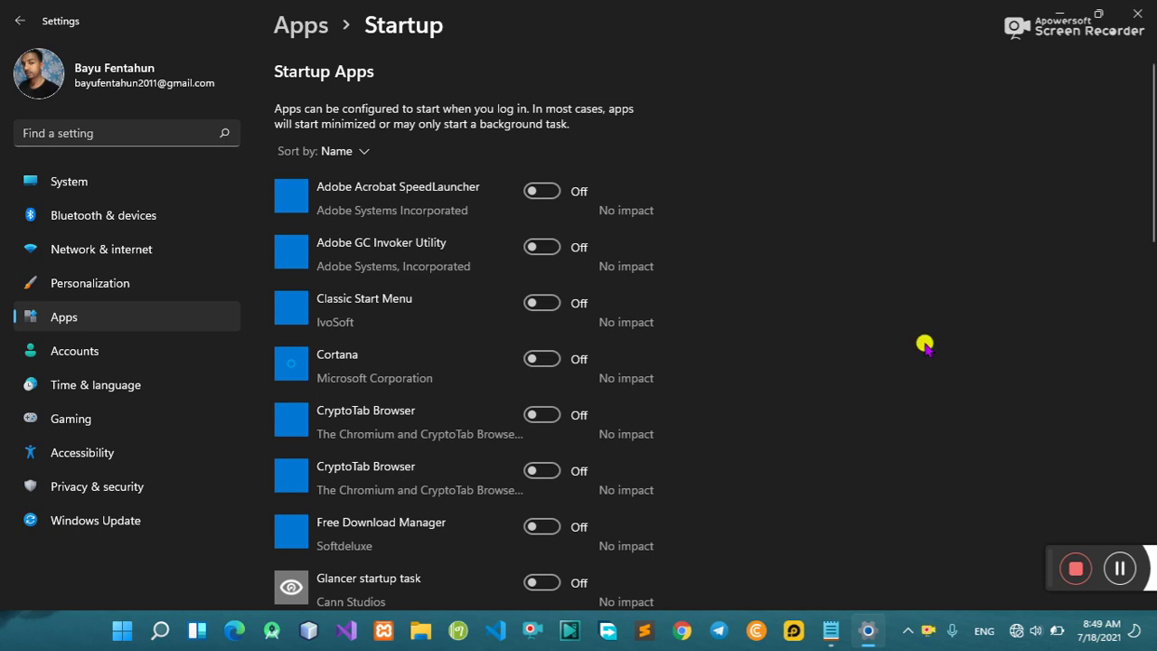
pyautogui.click(1119, 570)
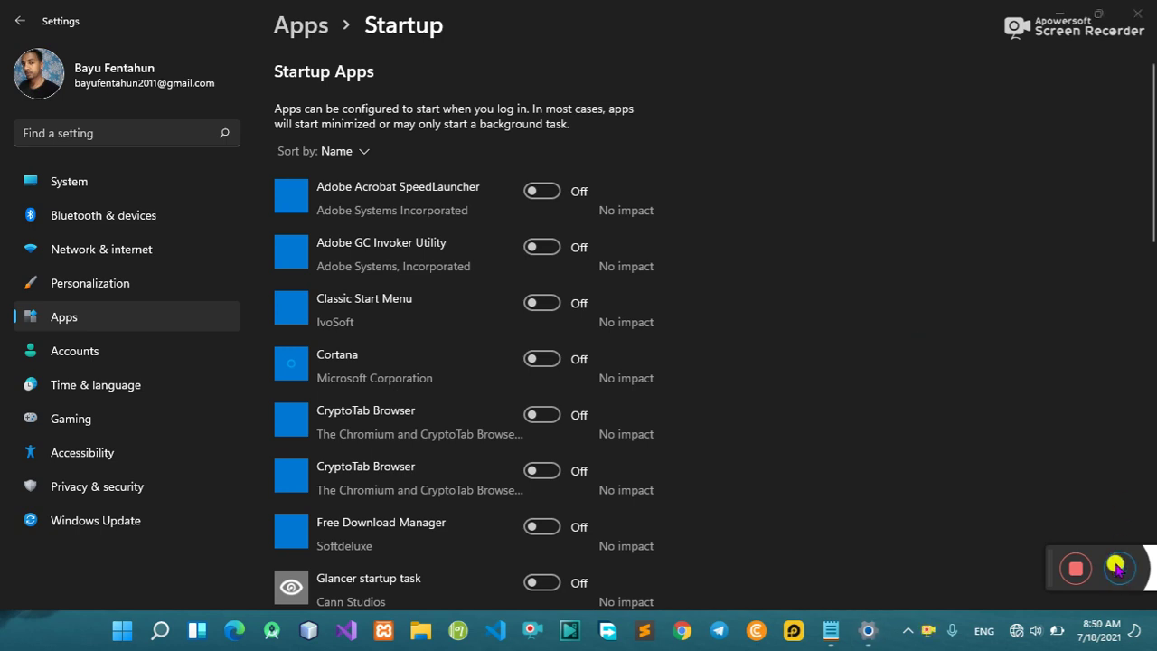